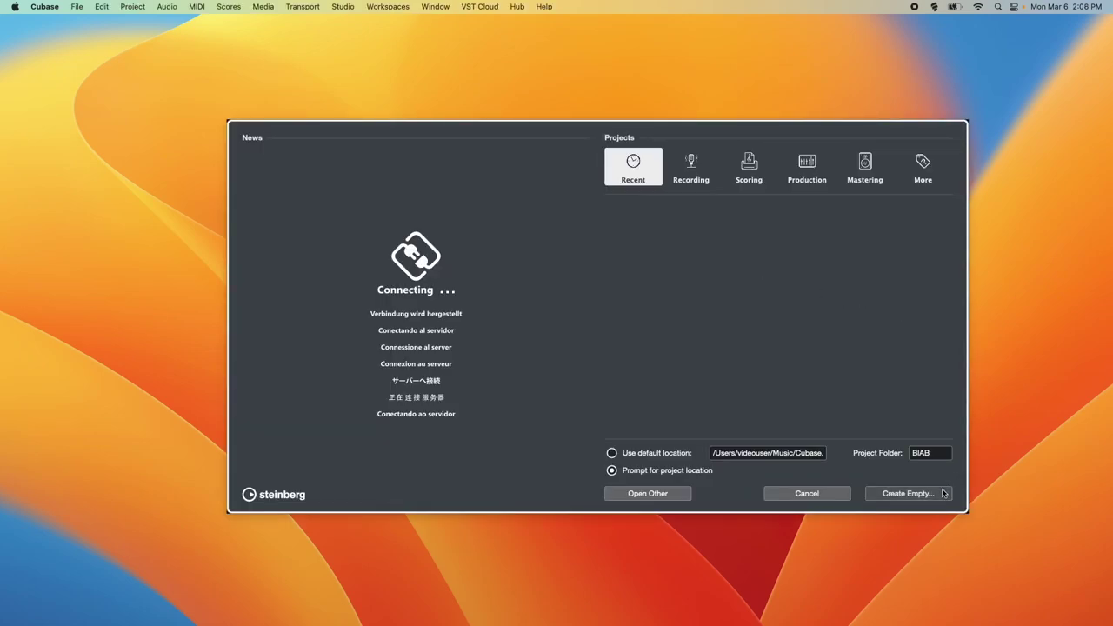
# Step: Create a blank project (Untitled1) from the Steinberg Hub
pyautogui.click(942, 493)
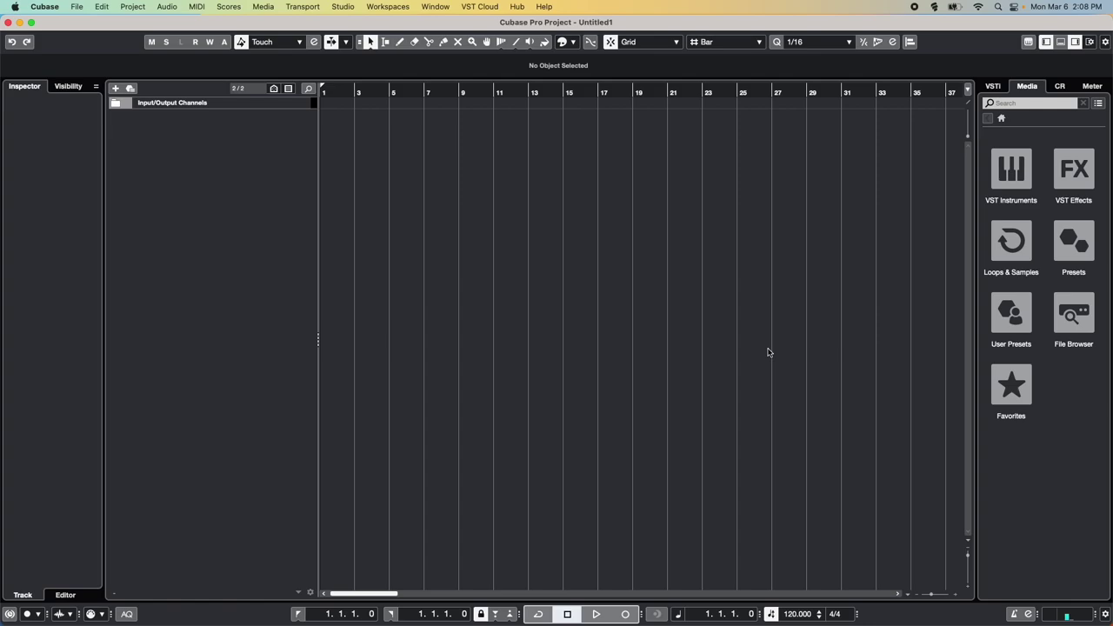
# Step: Open the VST Plug-in Manager and confirm Band-in-a-Box DAW VST3 is listed and nothing is blocklisted
pyautogui.click(346, 7)
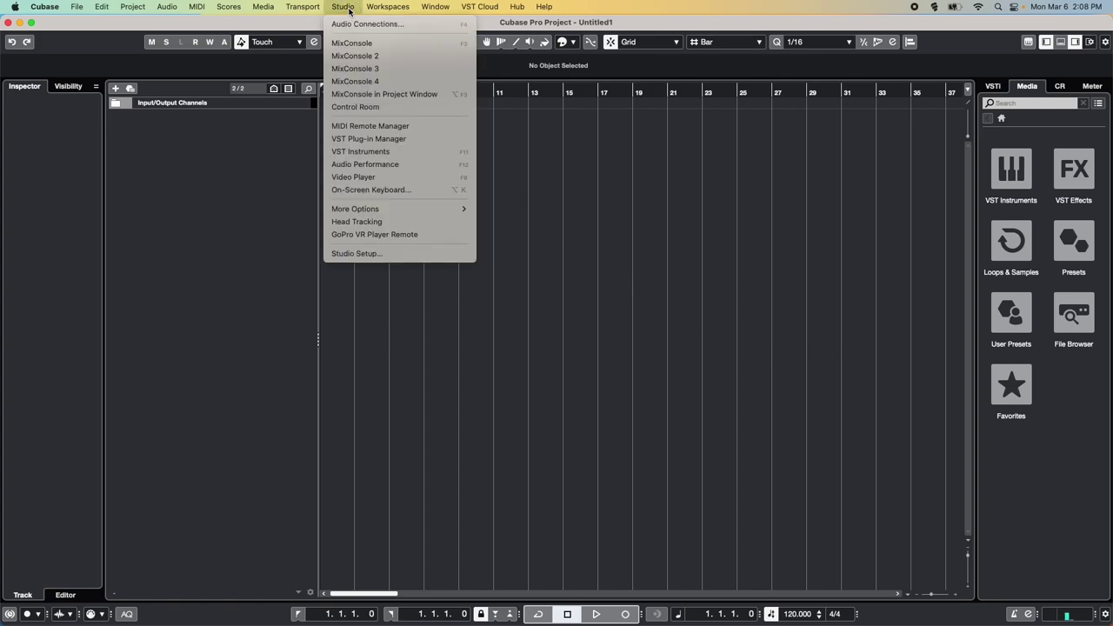
pyautogui.click(362, 139)
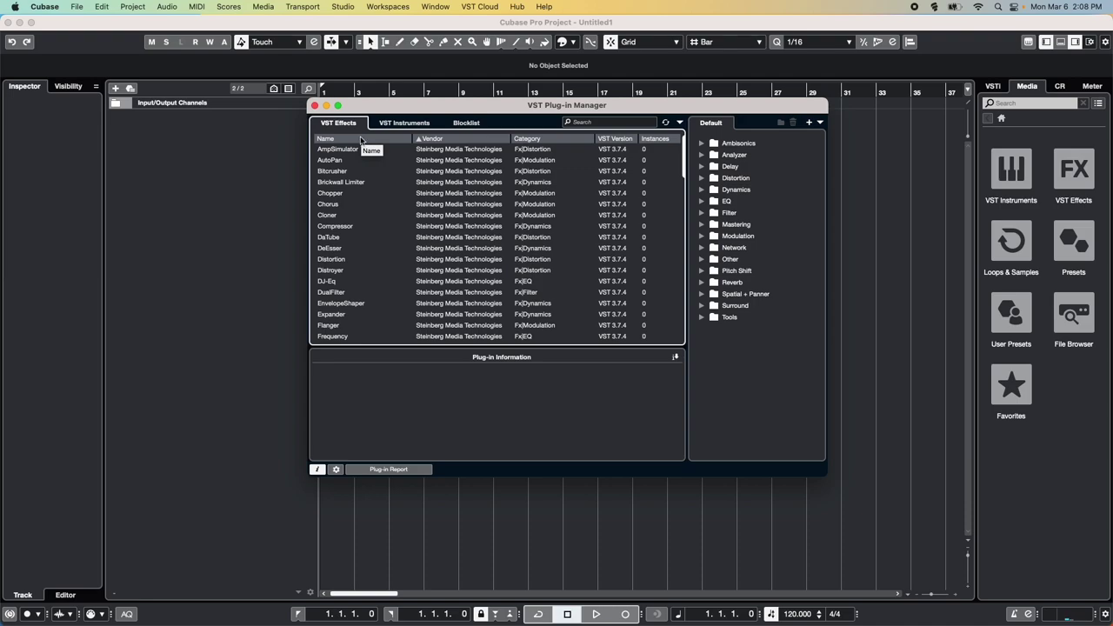
pyautogui.click(409, 124)
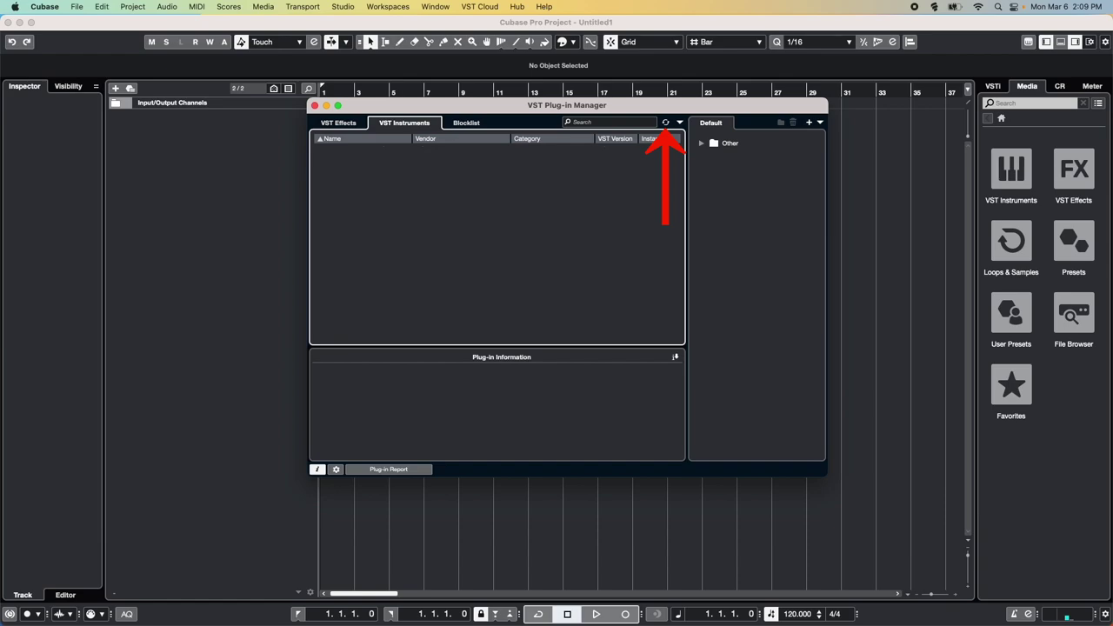
pyautogui.click(475, 124)
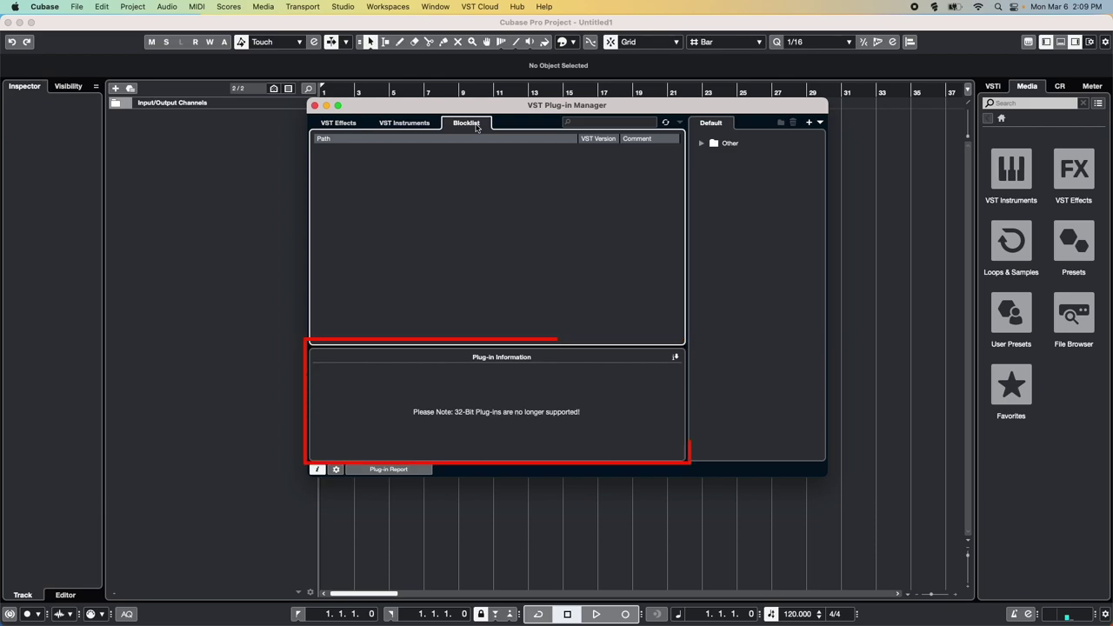
pyautogui.click(404, 123)
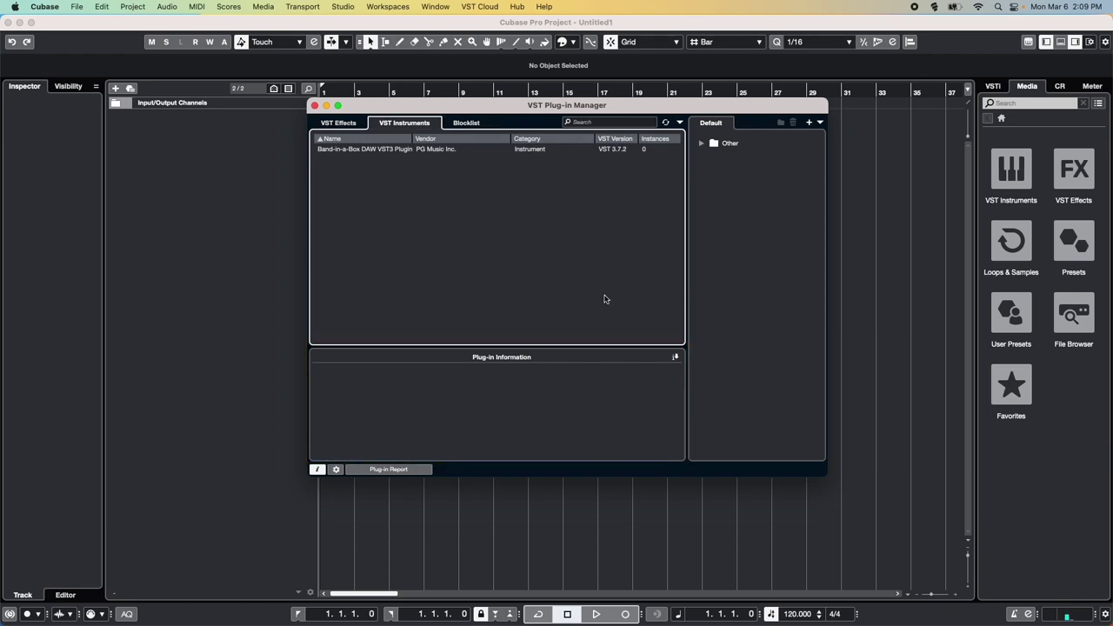
# Step: Add an instrument track named BIAB that loads the Band-in-a-Box DAW VST3 Plugin
pyautogui.click(315, 106)
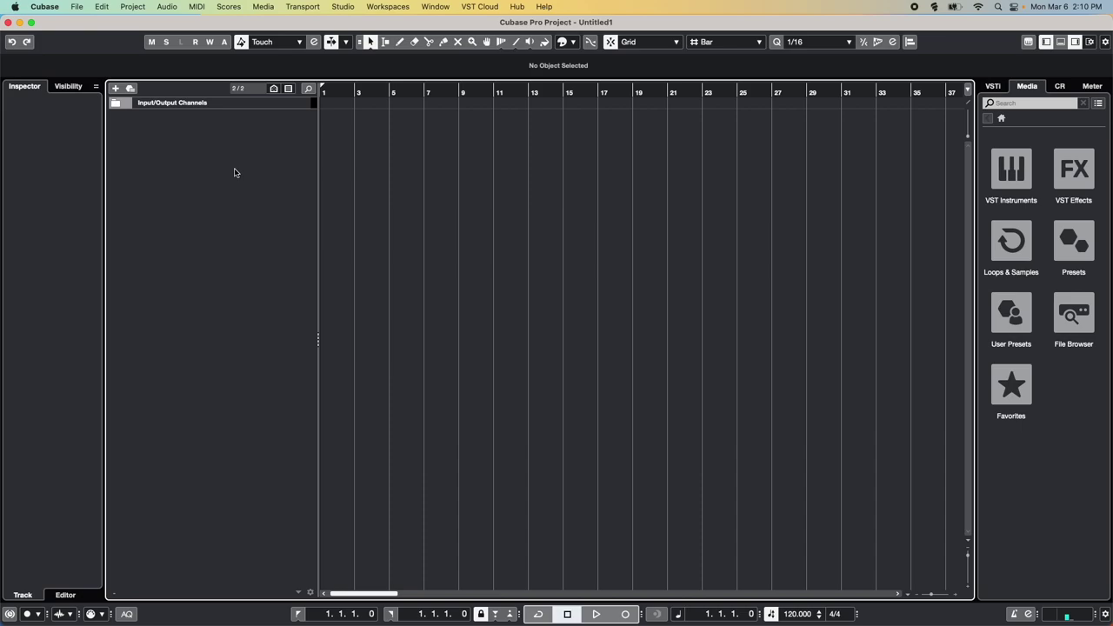
pyautogui.click(116, 89)
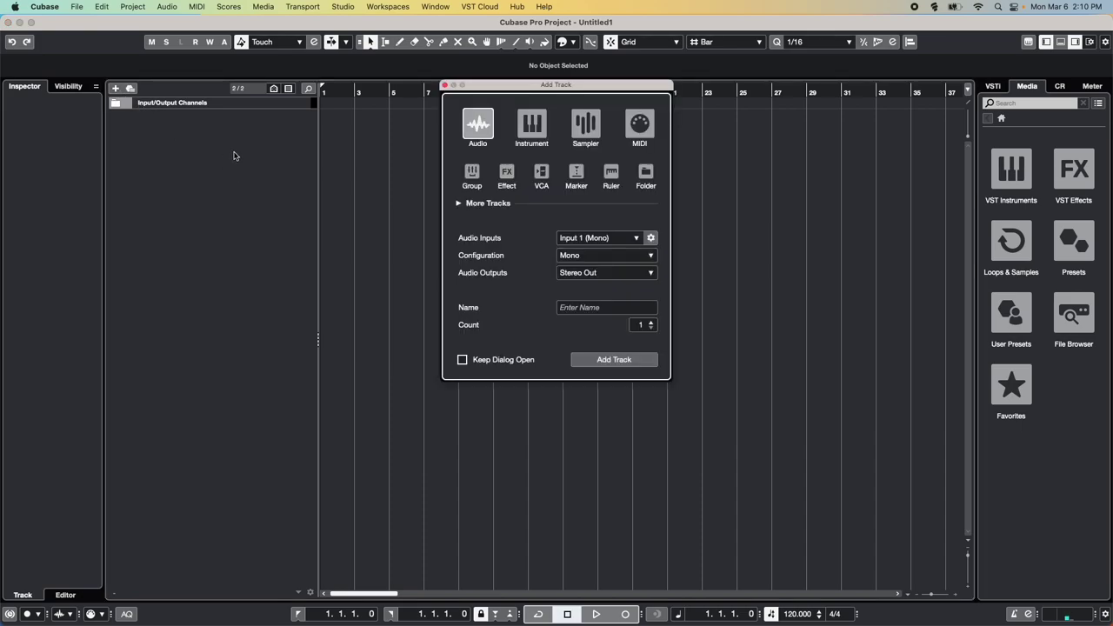
pyautogui.click(538, 130)
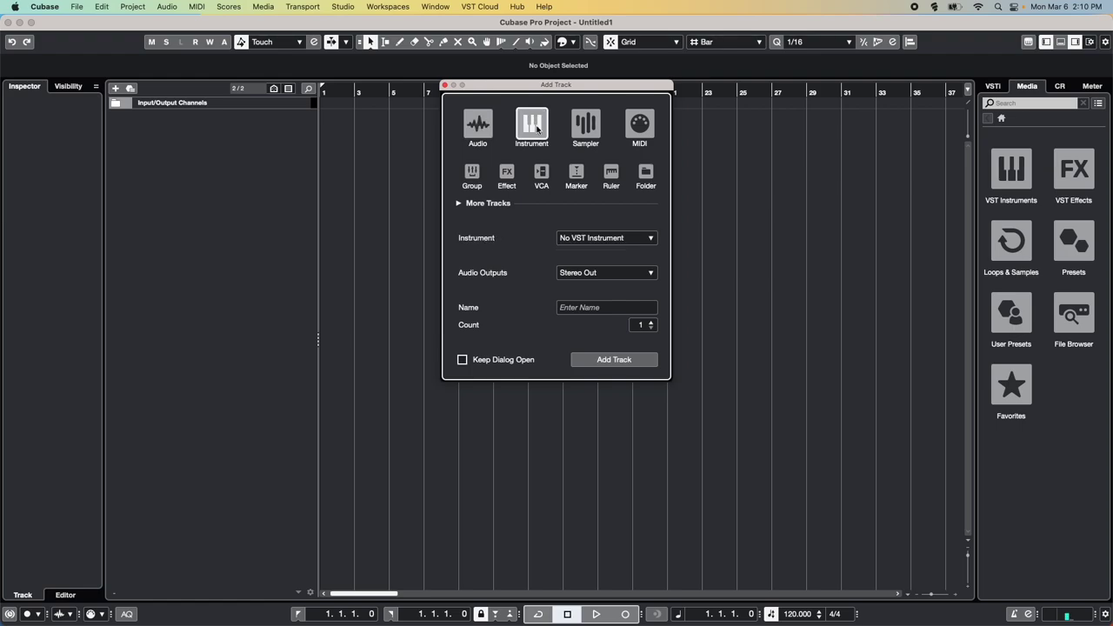
pyautogui.click(648, 239)
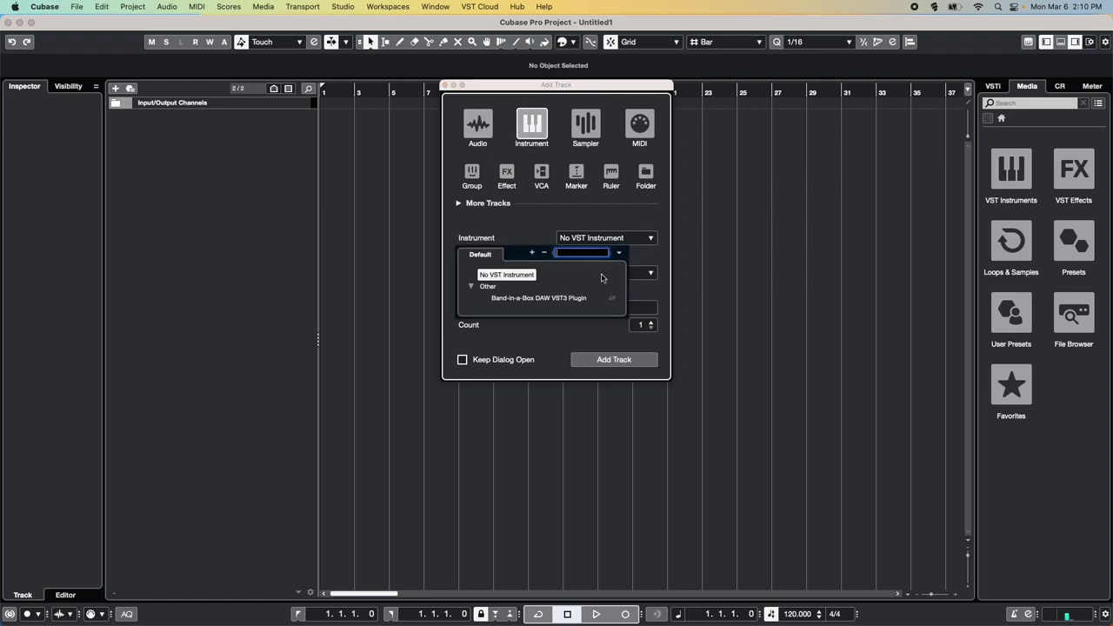
pyautogui.click(546, 299)
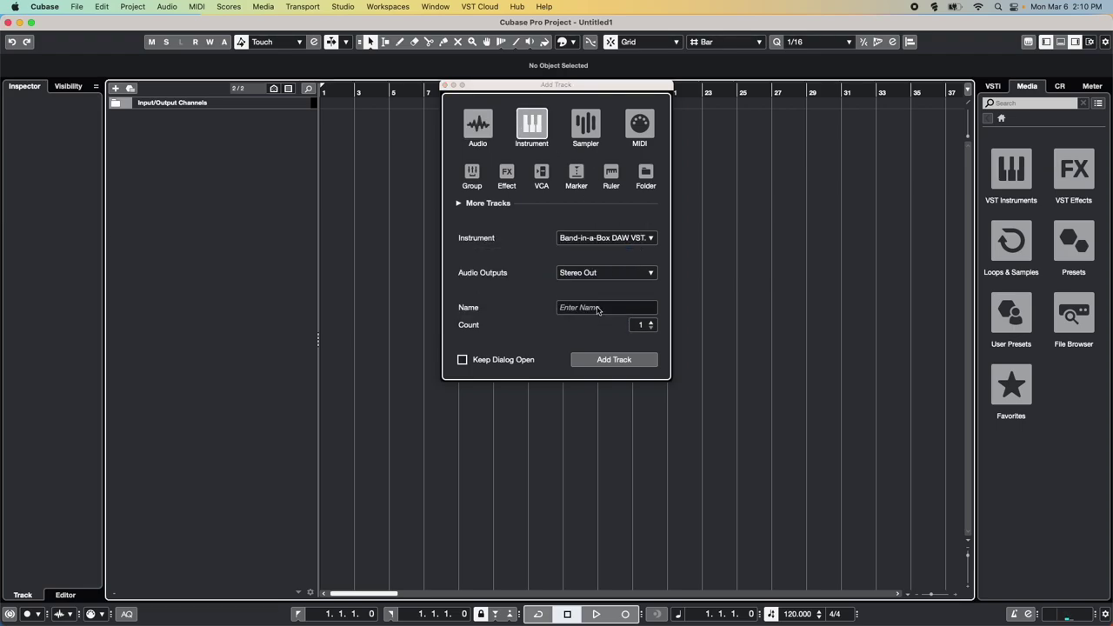
pyautogui.click(596, 308)
pyautogui.write('BIAB')
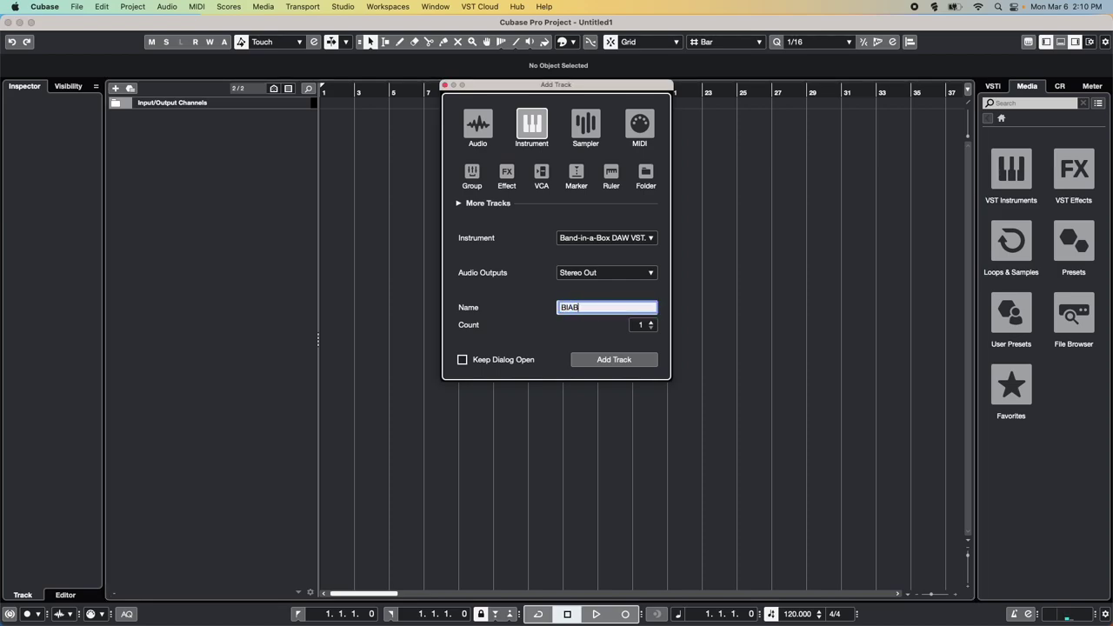
pyautogui.click(609, 359)
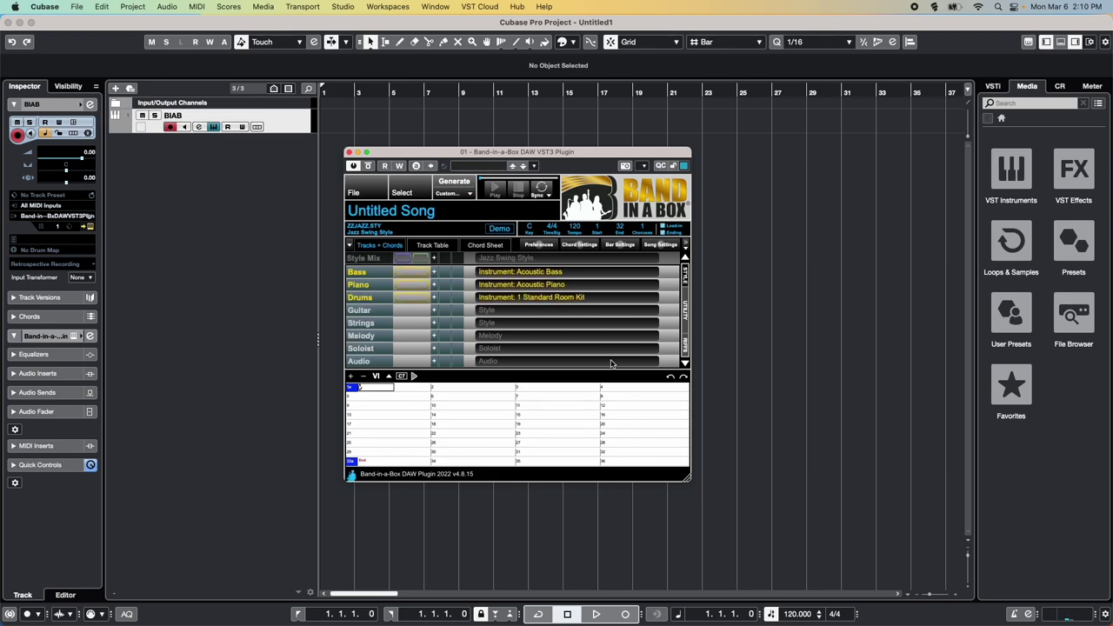
# Step: In the plugin's Folder Locations preferences, set the Band-in-a-Box path to /Applications/Band-in-a-Box/
pyautogui.click(539, 245)
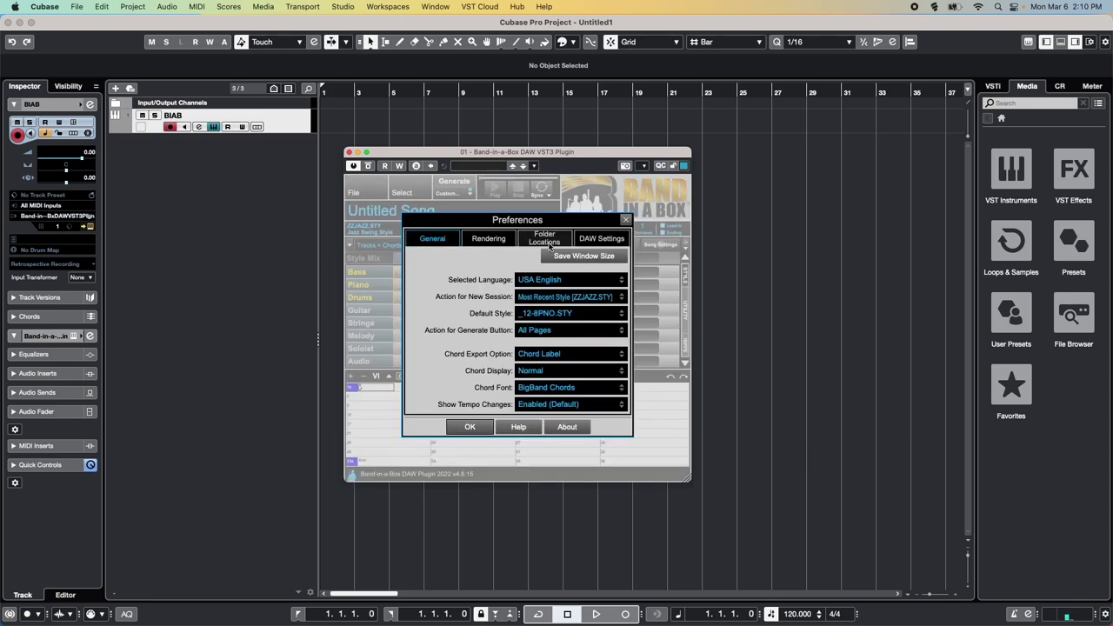
pyautogui.click(564, 242)
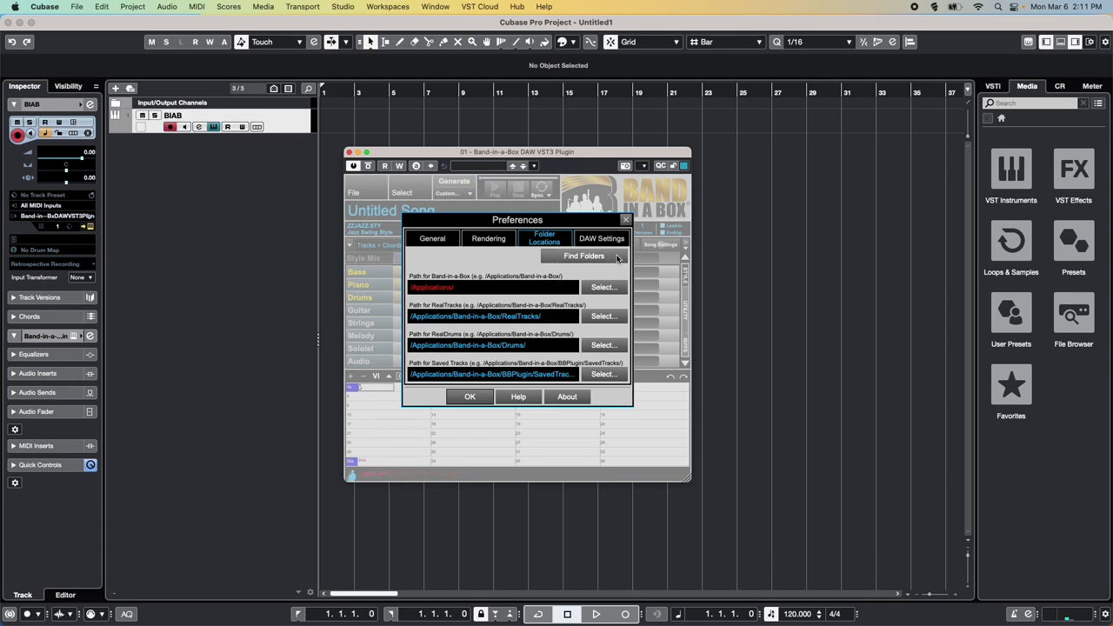
pyautogui.click(617, 259)
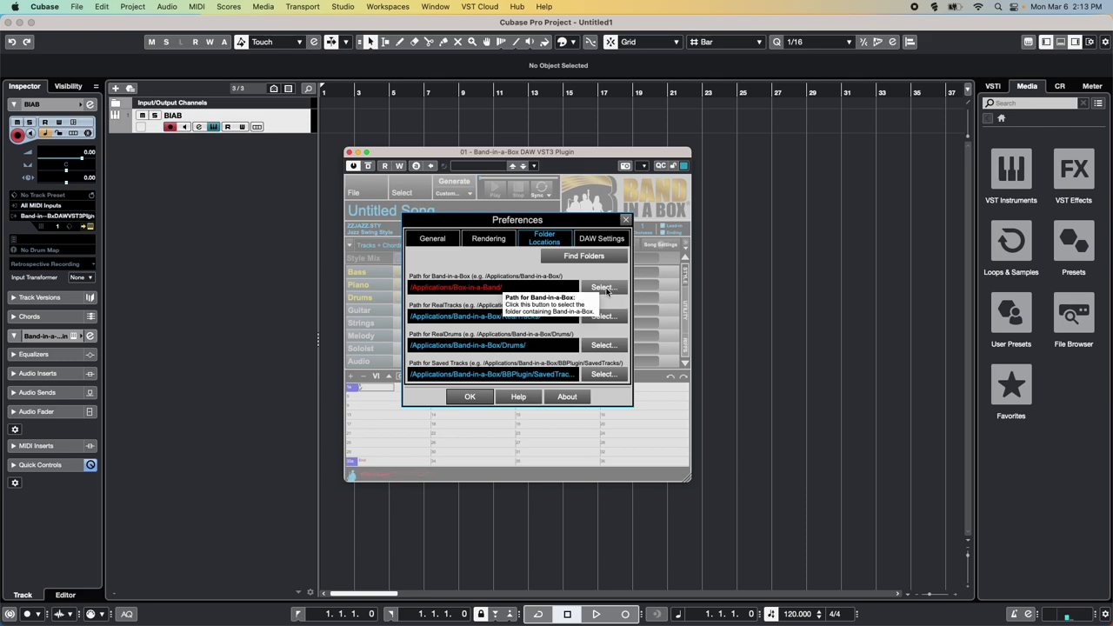
pyautogui.click(606, 289)
pyautogui.click(369, 148)
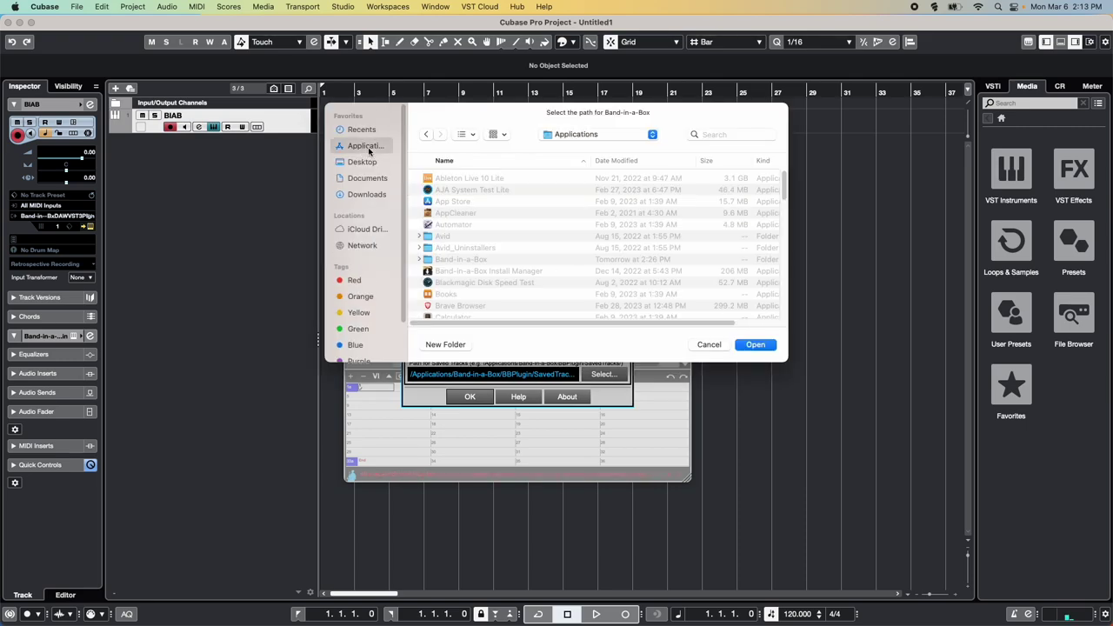
pyautogui.doubleClick(485, 259)
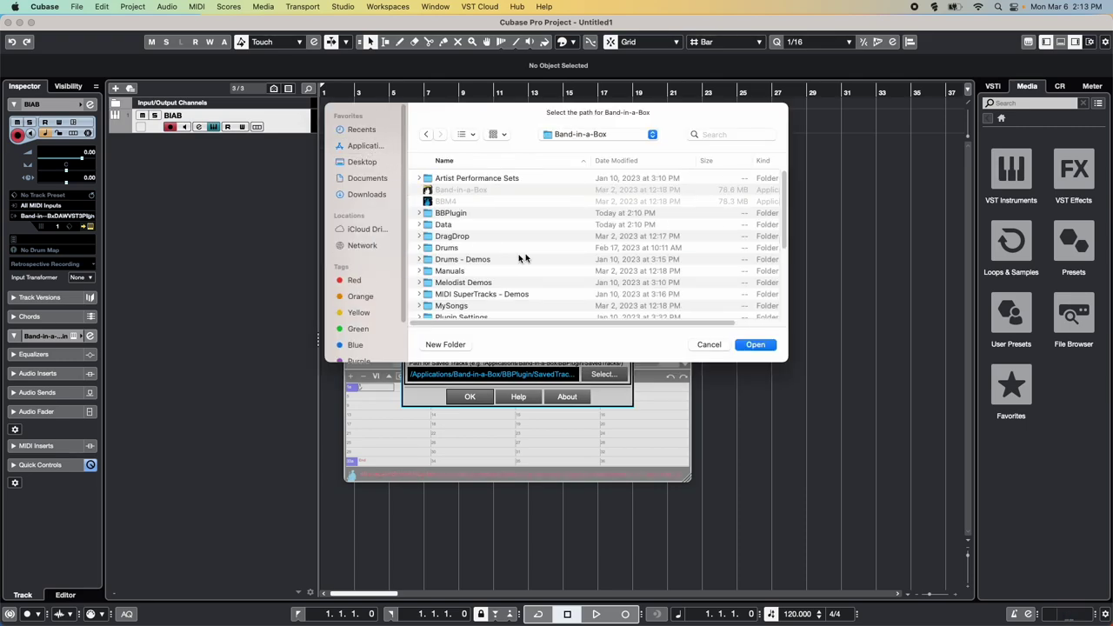
pyautogui.click(756, 346)
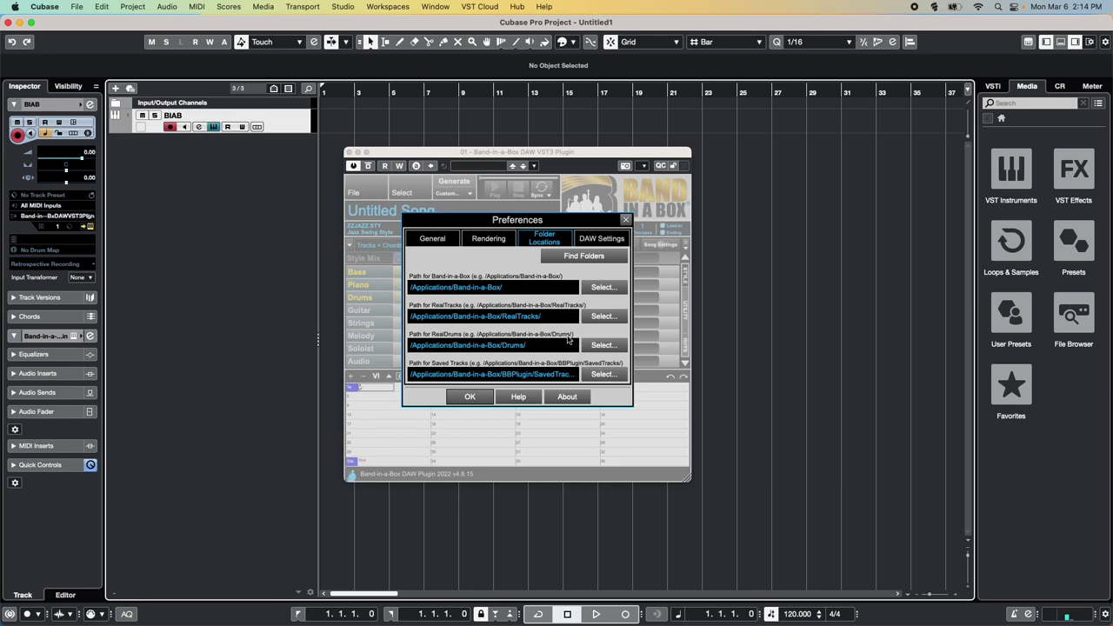
# Step: Review the General, Rendering and DAW Settings preferences, then close the Preferences dialog
pyautogui.click(451, 239)
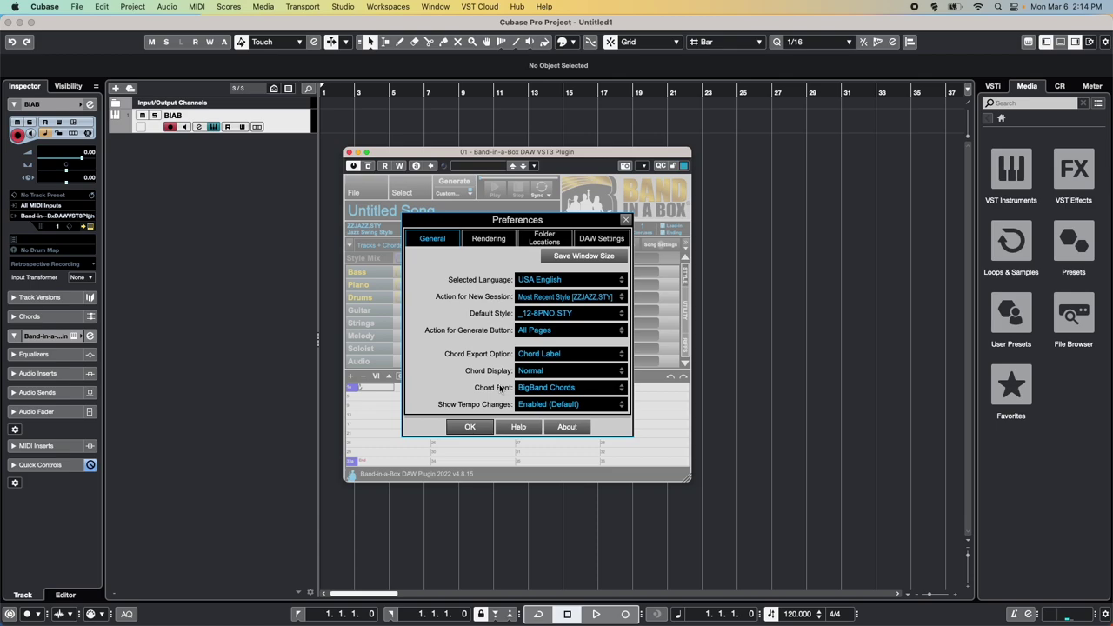
pyautogui.click(508, 242)
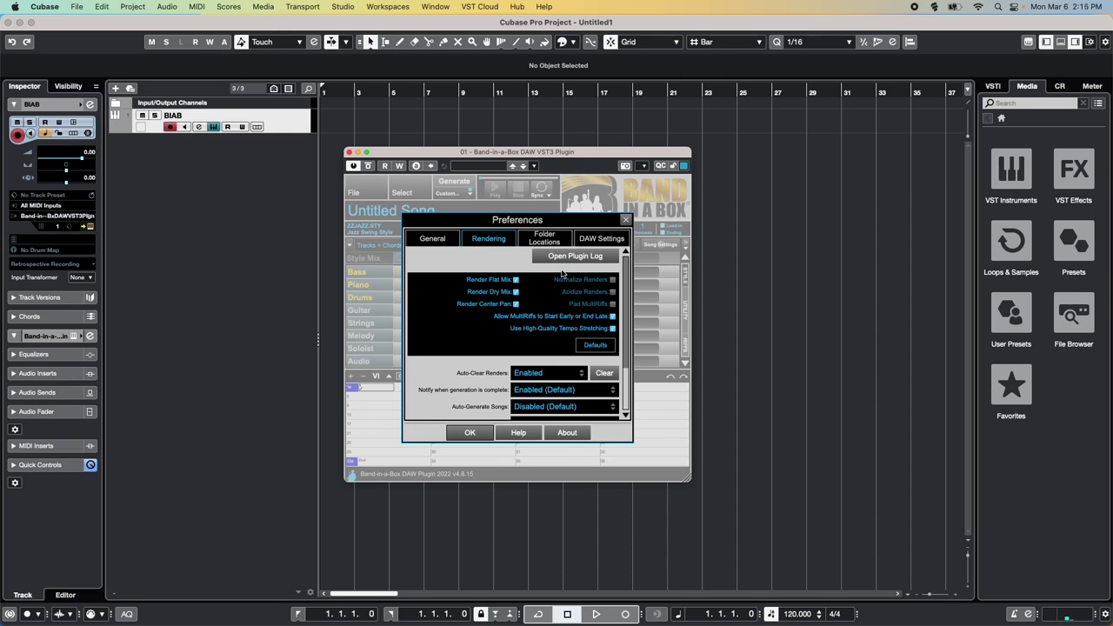
pyautogui.click(598, 243)
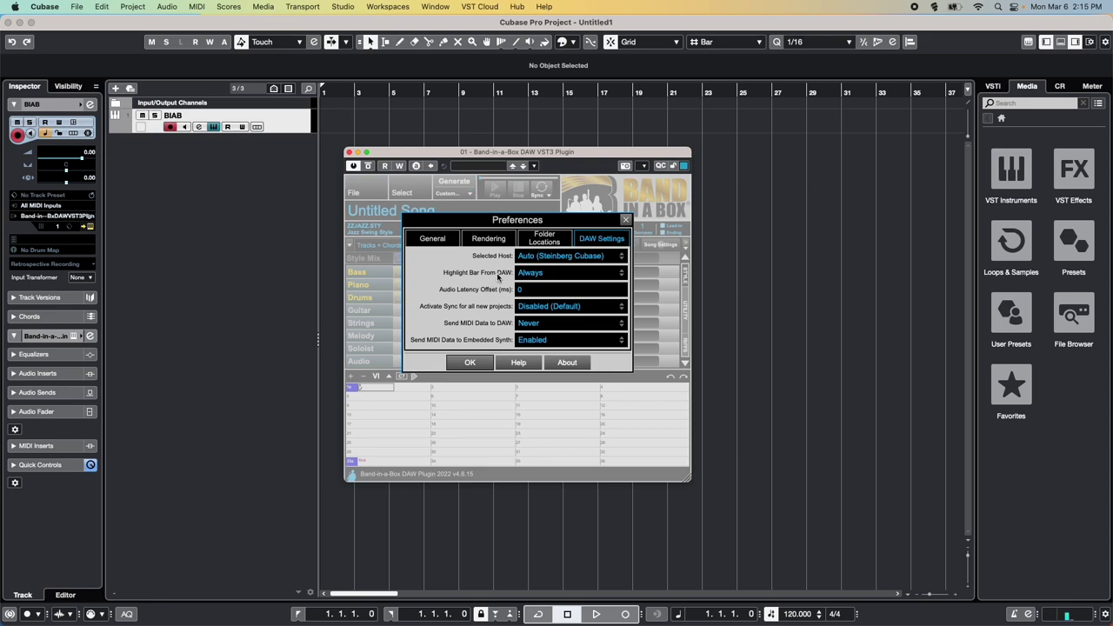
pyautogui.moveTo(522, 262)
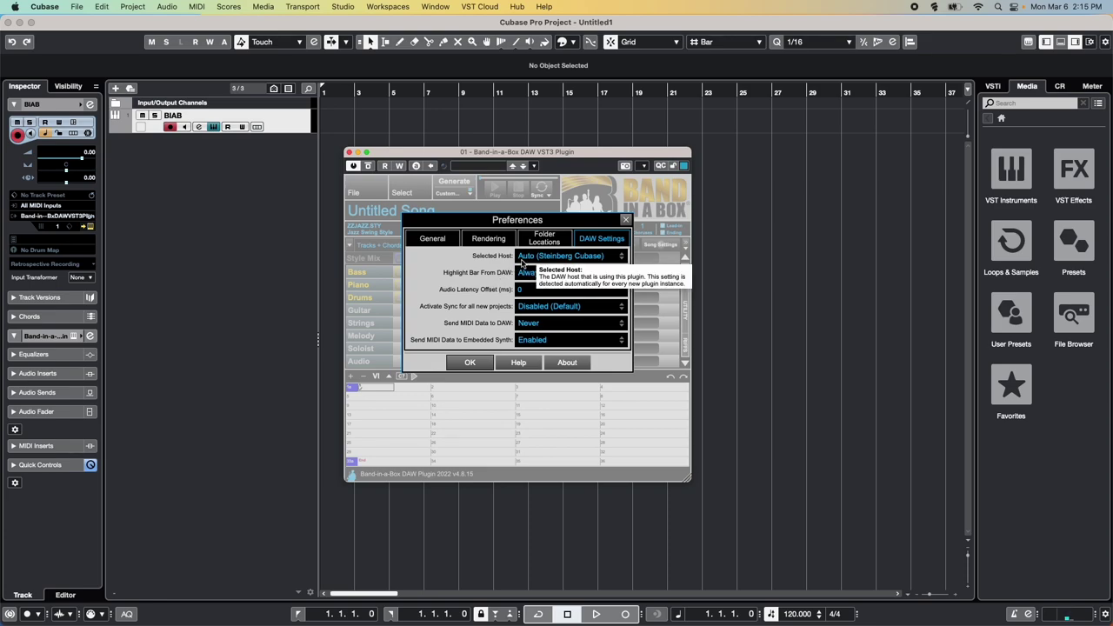
pyautogui.press('Return')
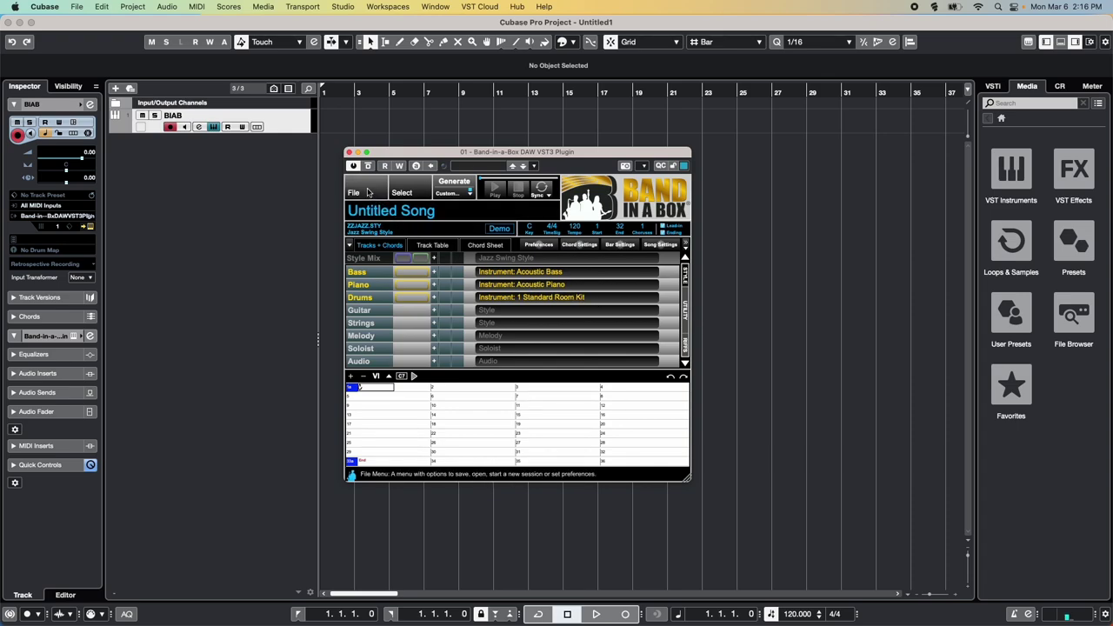
# Step: Browse to the Music folder to open a song file, then cancel the file-open dialog
pyautogui.click(367, 192)
pyautogui.click(391, 221)
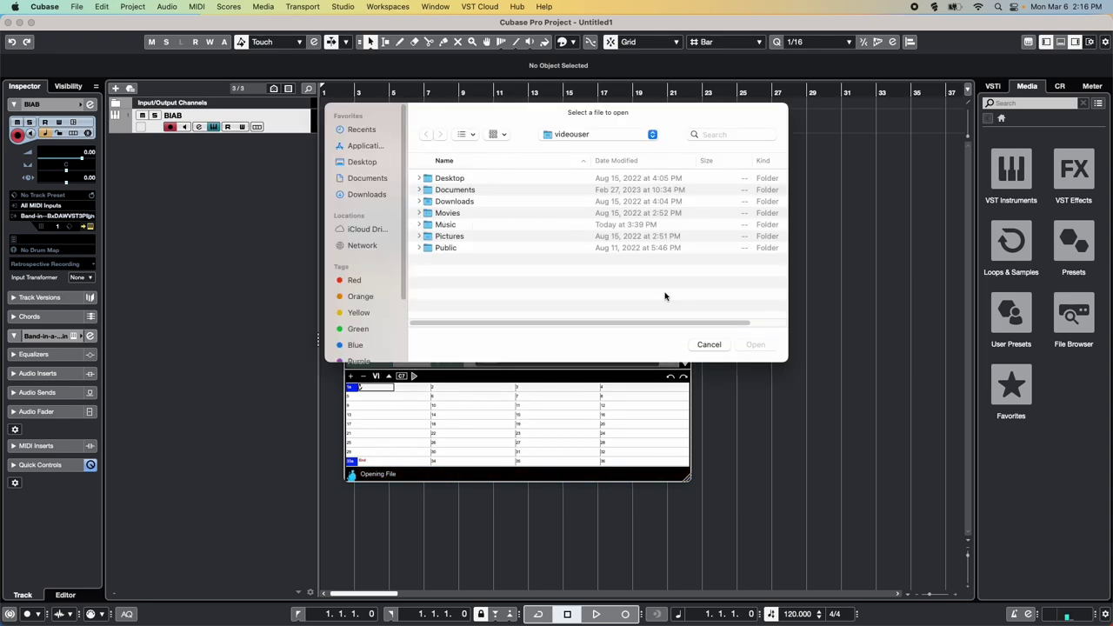
pyautogui.click(459, 226)
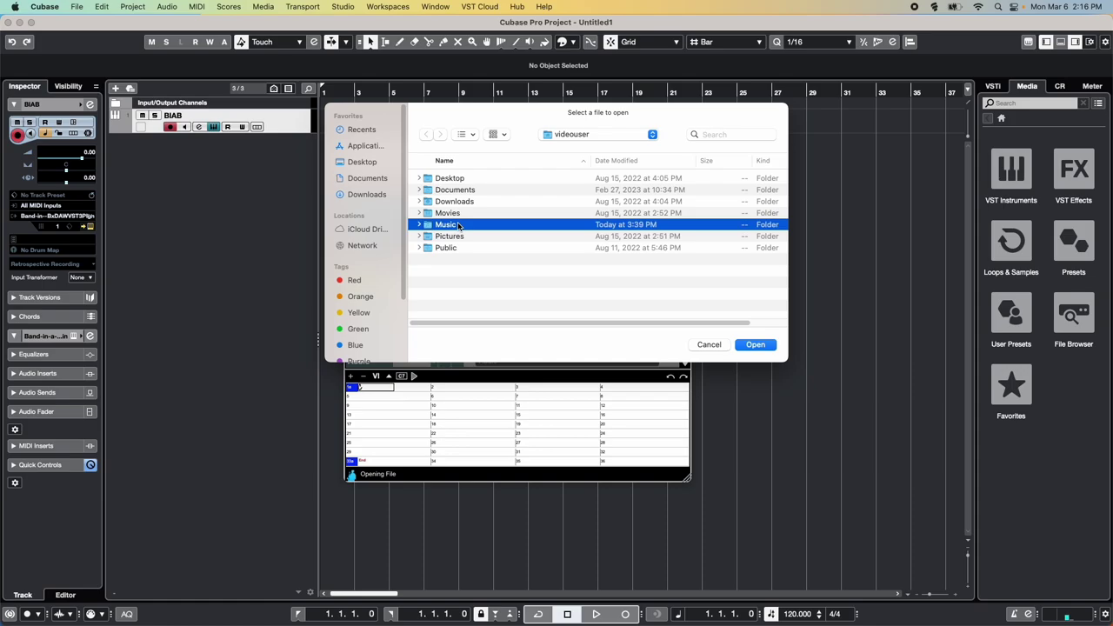
pyautogui.doubleClick(458, 226)
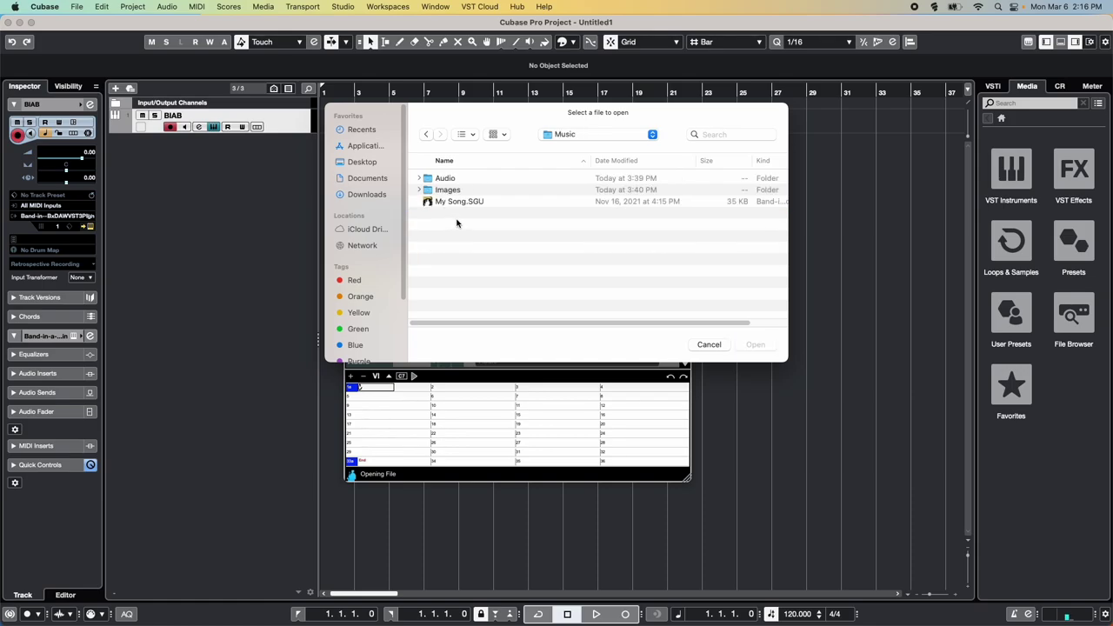
pyautogui.press('Escape')
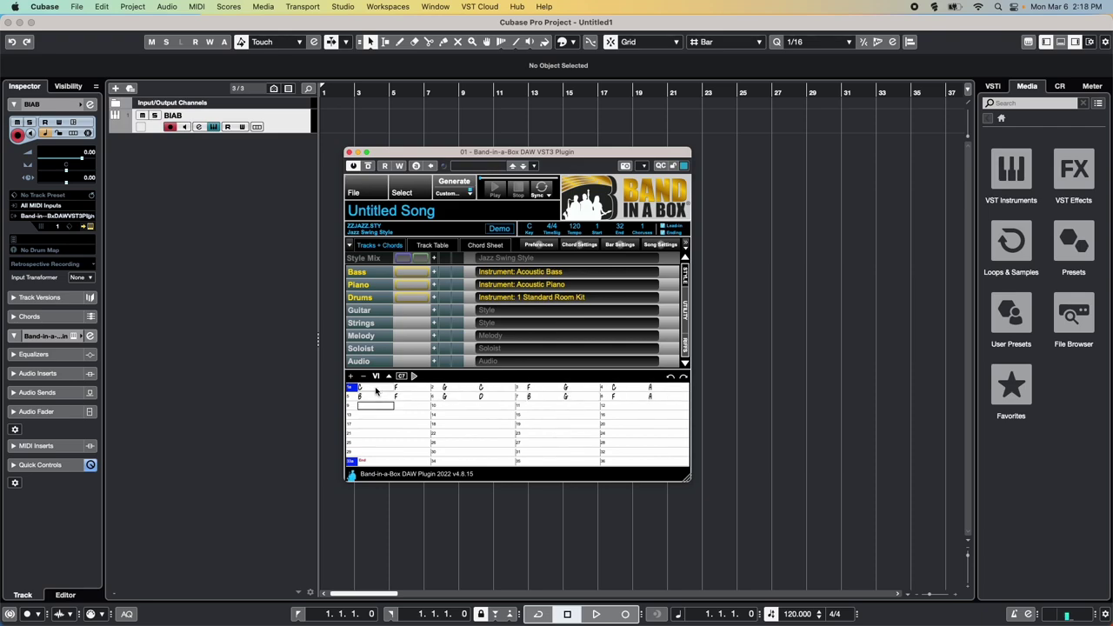
# Step: Set the Band-in-a-Box song's End bar to 8
pyautogui.click(620, 227)
pyautogui.write('8')
pyautogui.press('Return')
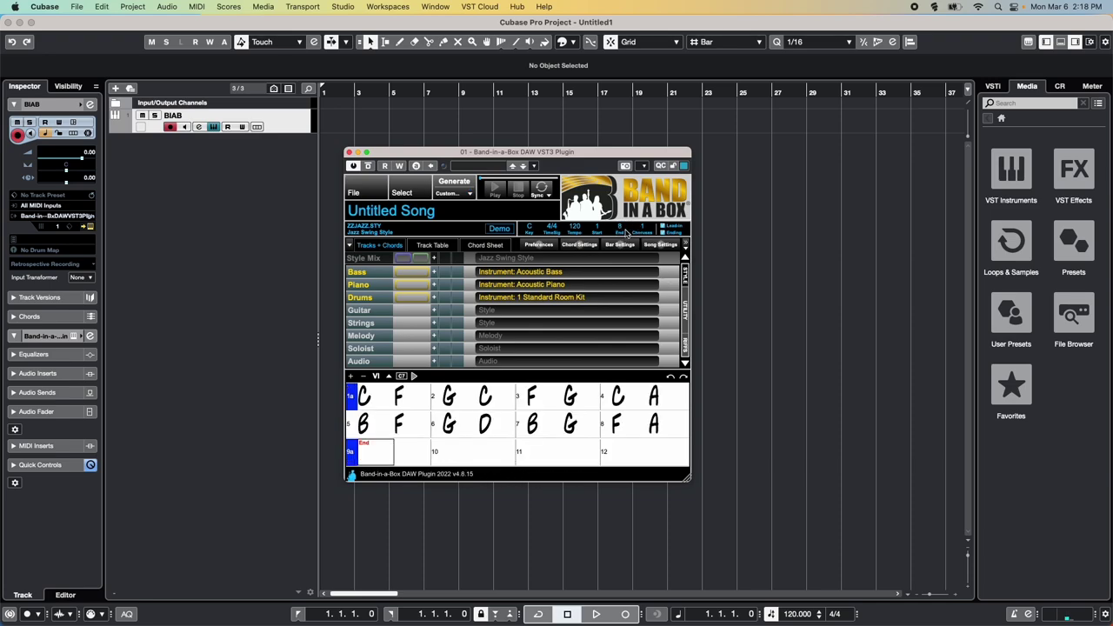
# Step: Open the StylePicker and run a fast rebuild of the PG Music styles, yielding 3,403 styles
pyautogui.click(364, 233)
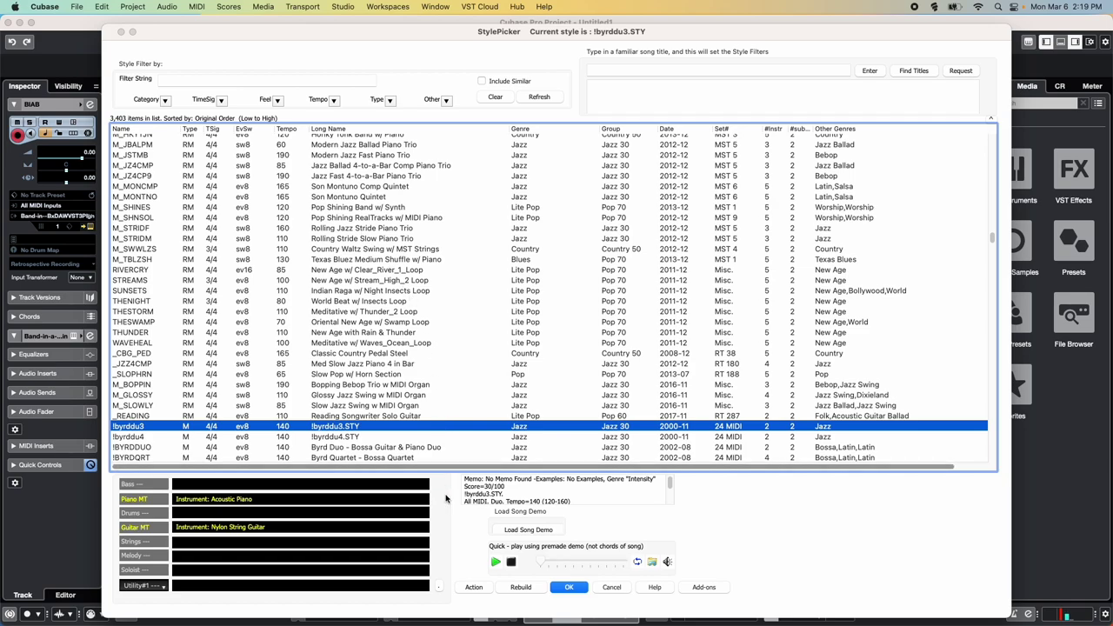
pyautogui.click(524, 590)
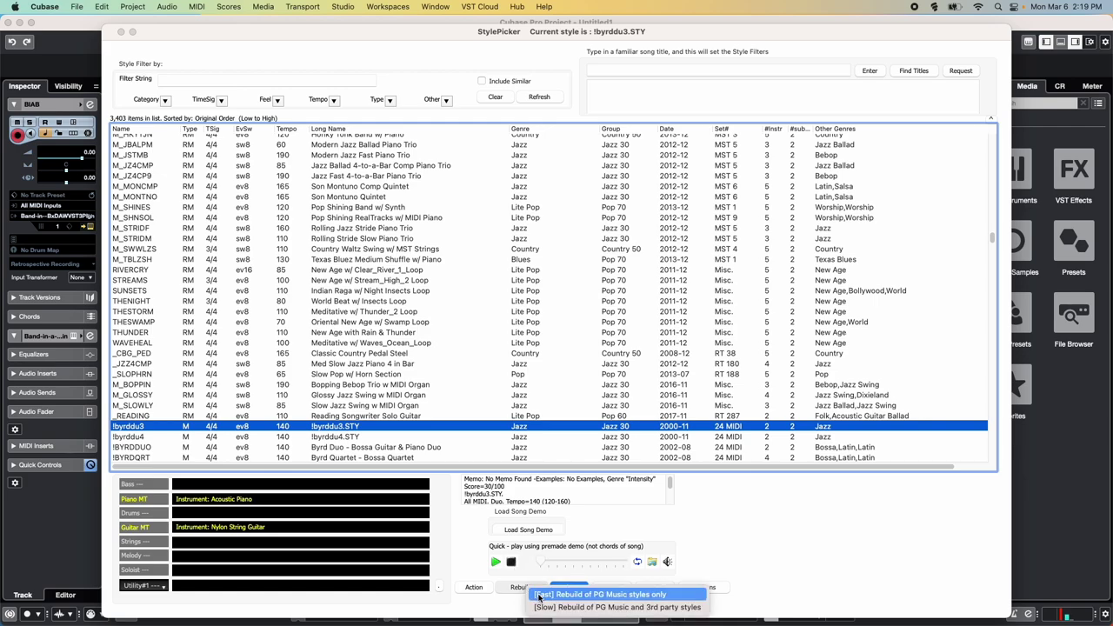
pyautogui.click(539, 595)
pyautogui.click(539, 358)
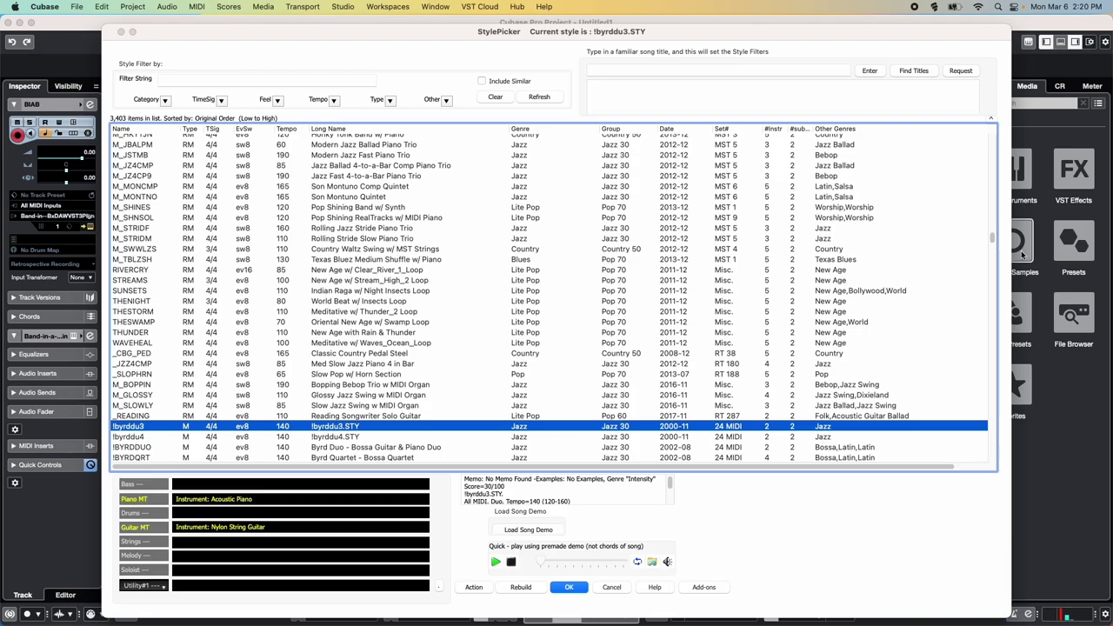
pyautogui.moveTo(992, 236); pyautogui.dragTo(992, 201)
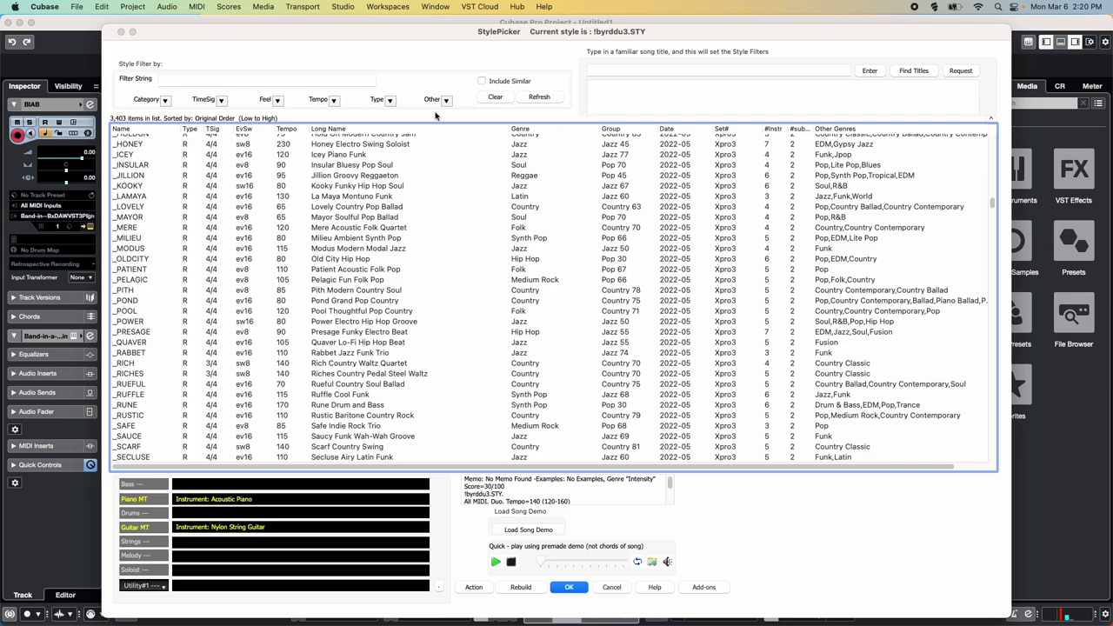
# Step: Filter styles by Latin, tempo 130 and 'bossa', clear the filters, then audition _BULB Funky Bossa Groove
pyautogui.click(166, 101)
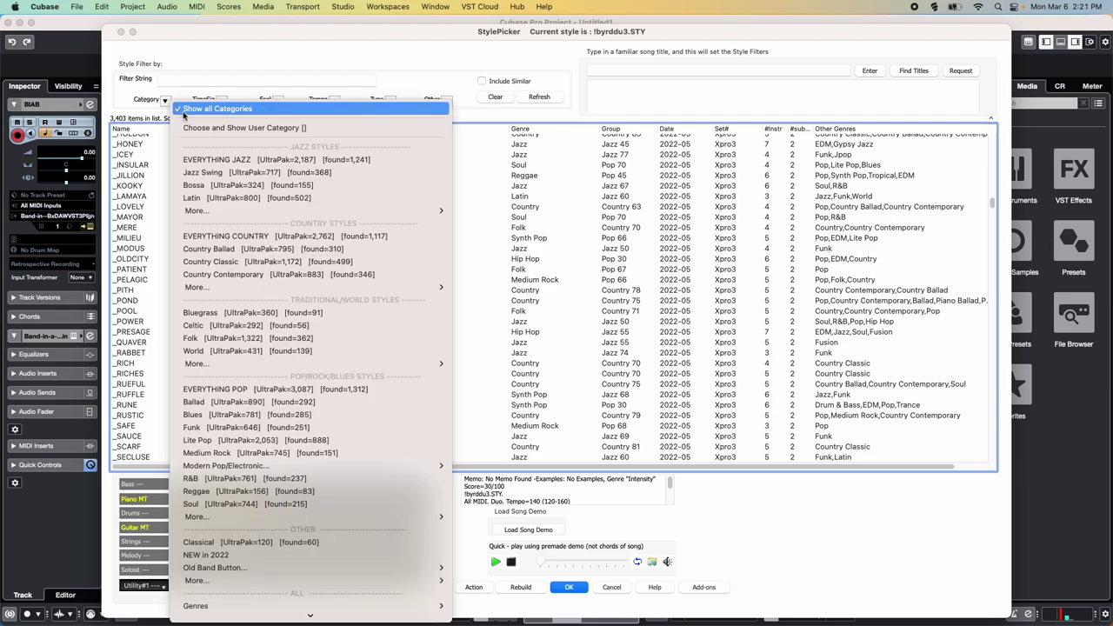
pyautogui.click(230, 199)
pyautogui.click(332, 100)
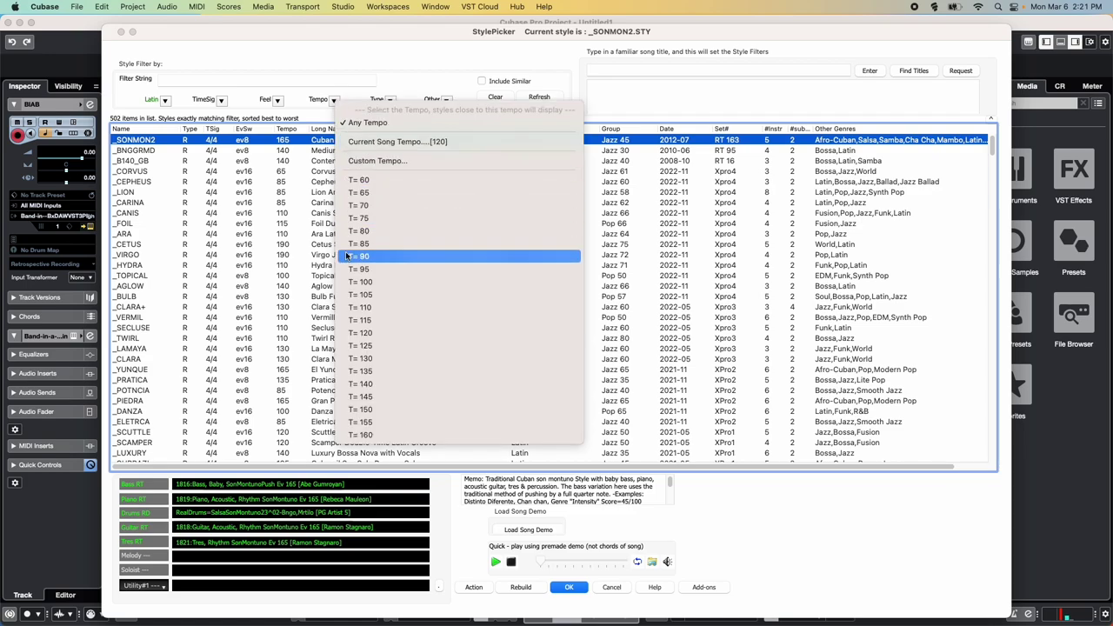
pyautogui.click(356, 358)
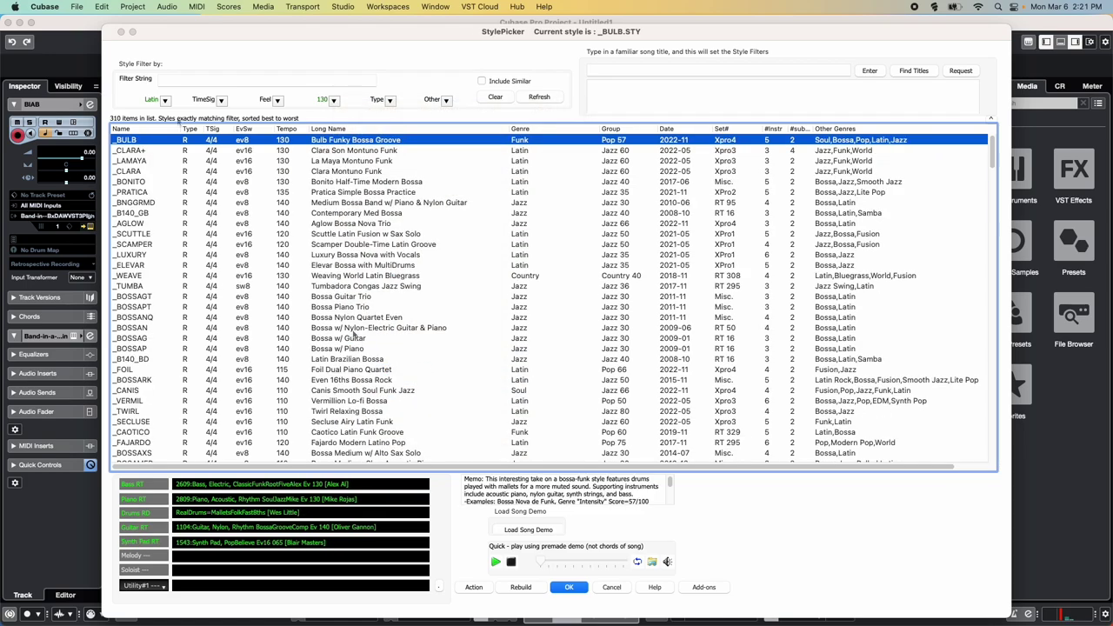
pyautogui.click(173, 81)
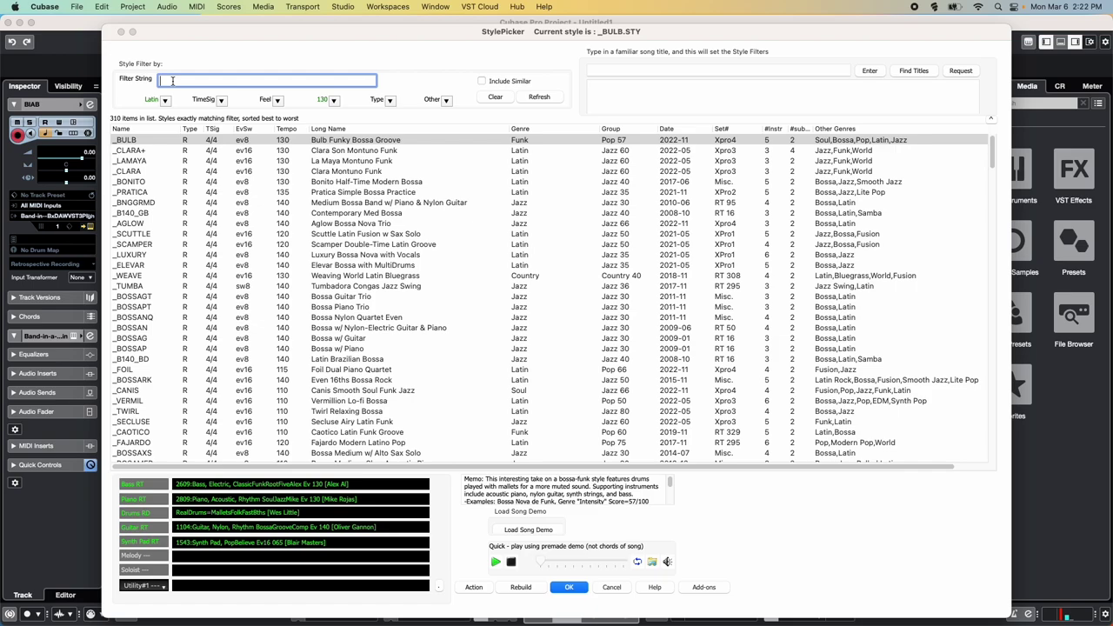
pyautogui.write('bossa')
pyautogui.click(495, 96)
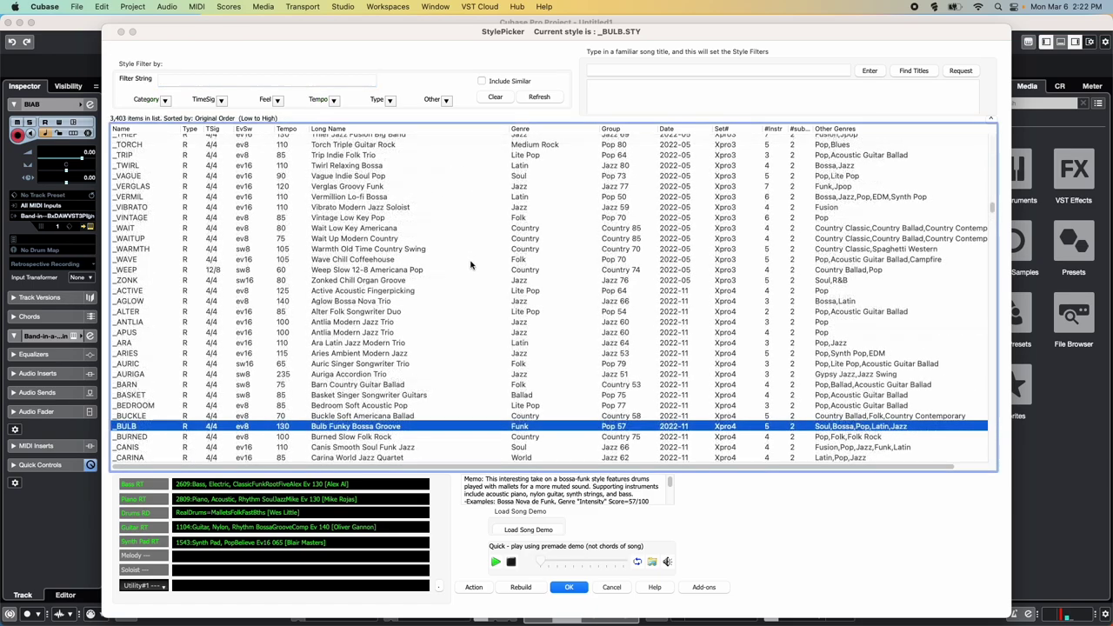
pyautogui.doubleClick(402, 426)
# Step: Accept Bulb Funky Bossa Groove, then check the Melody slot options and the Utility and Style track tabs
pyautogui.click(566, 589)
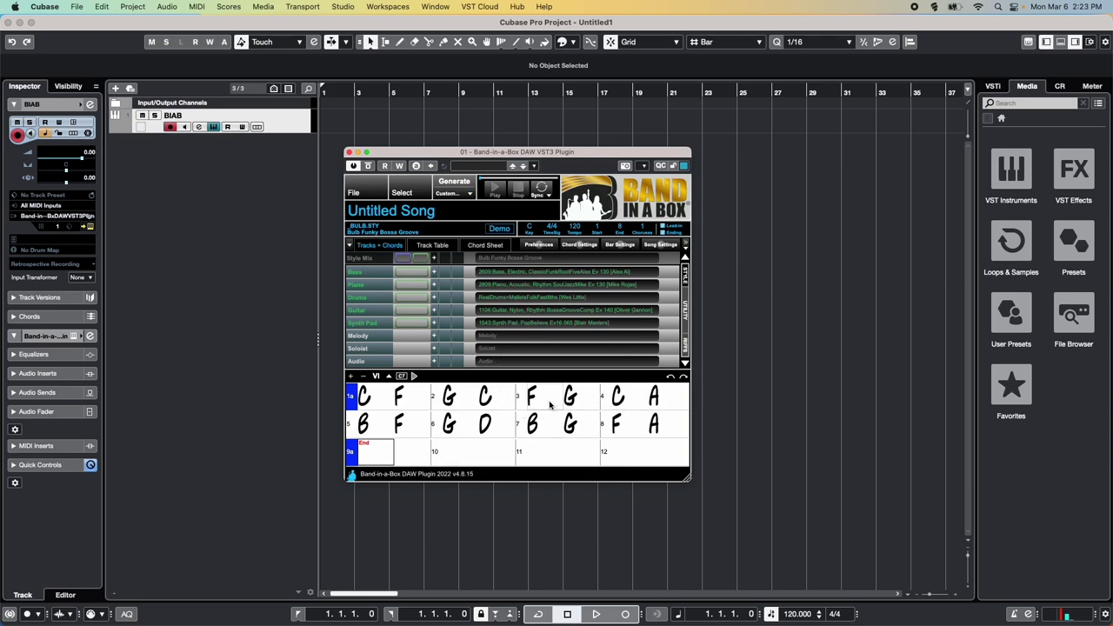
pyautogui.click(490, 339)
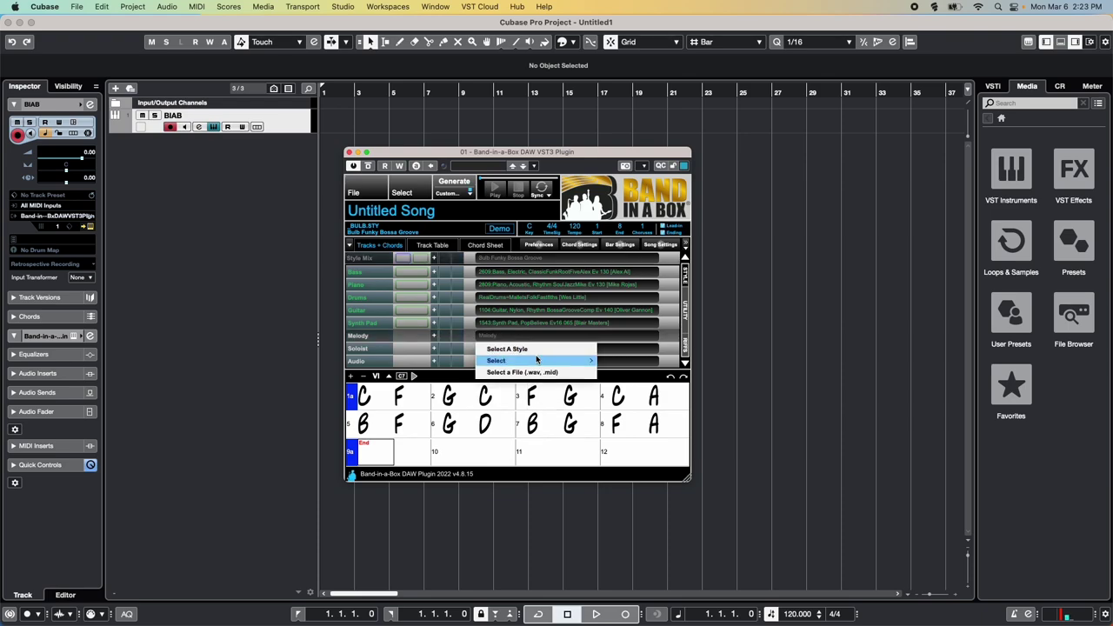
pyautogui.moveTo(559, 363)
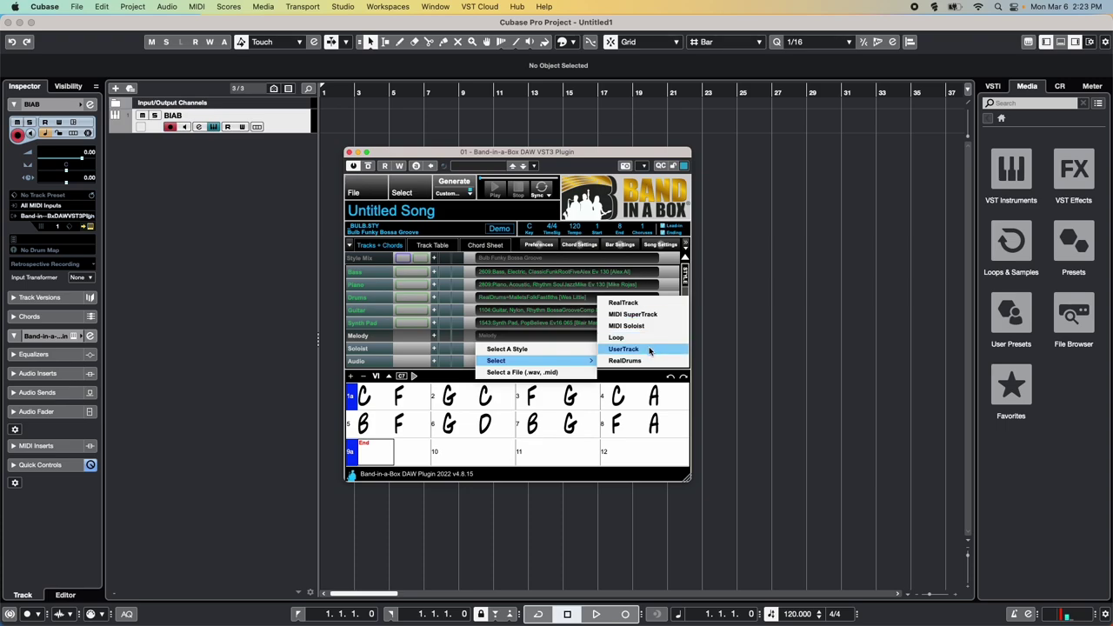
pyautogui.click(563, 372)
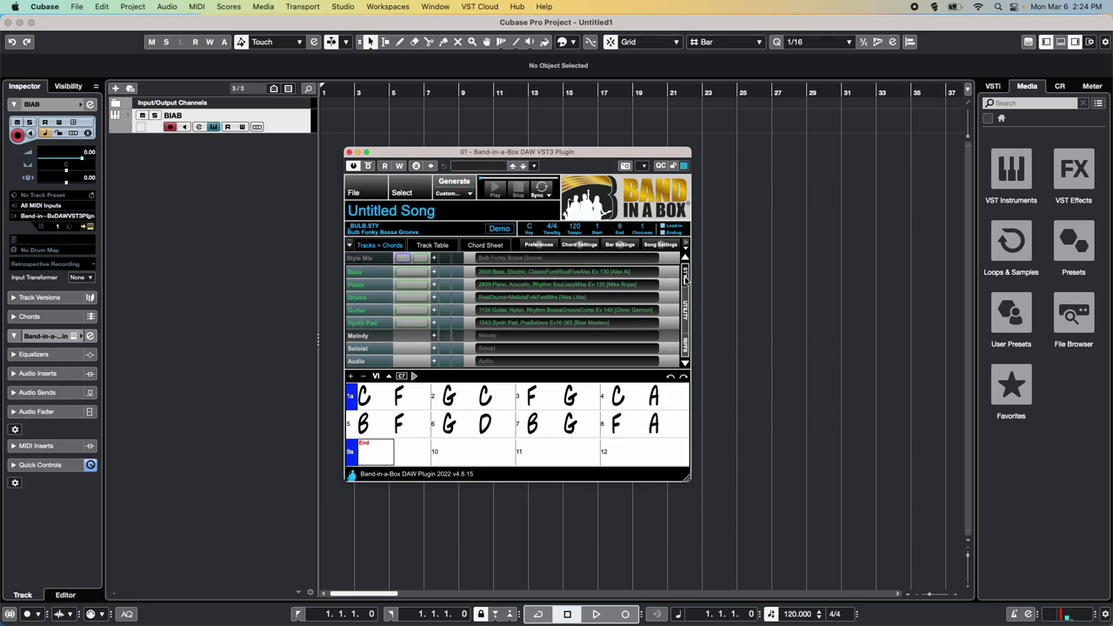
pyautogui.click(686, 309)
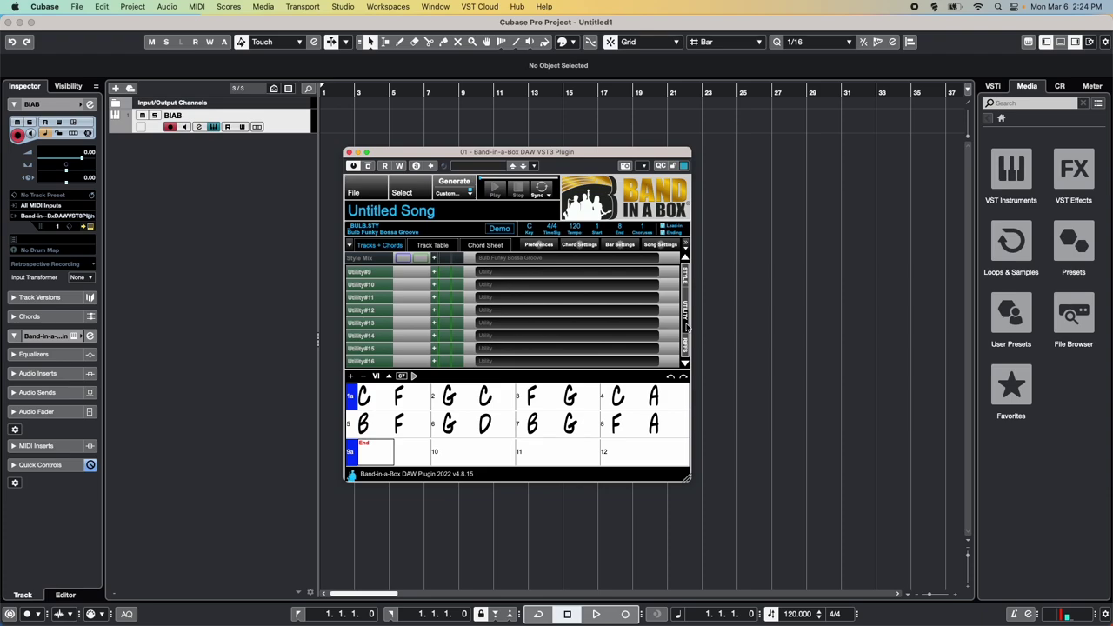
pyautogui.click(686, 274)
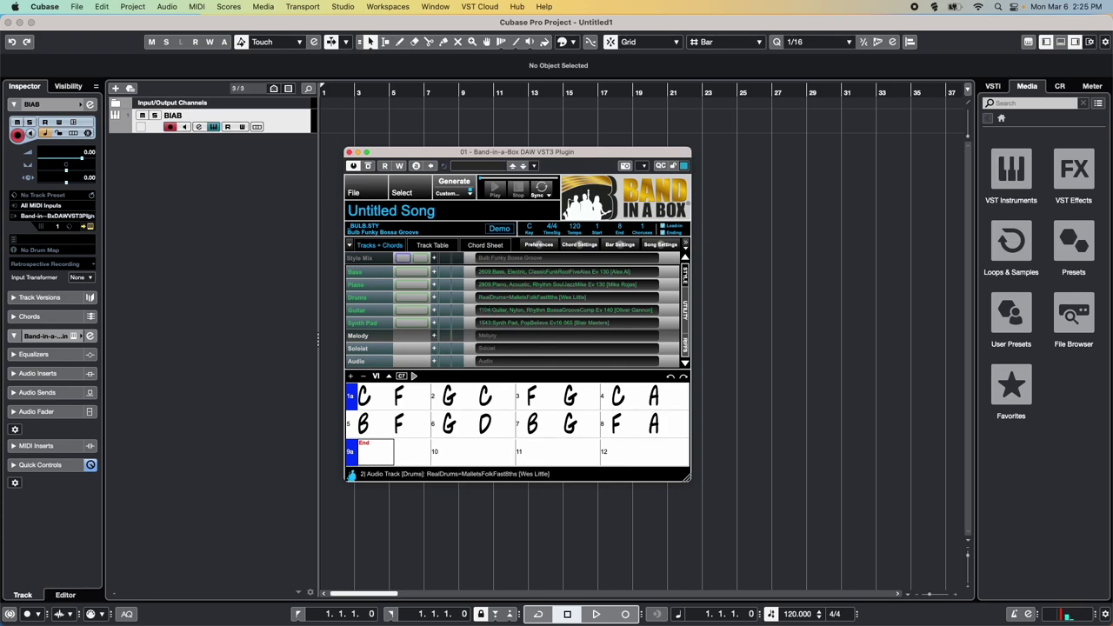
# Step: Open the RealDrums picker for the Drums track and try the Kick, KickSub and no-stem options
pyautogui.rightClick(492, 299)
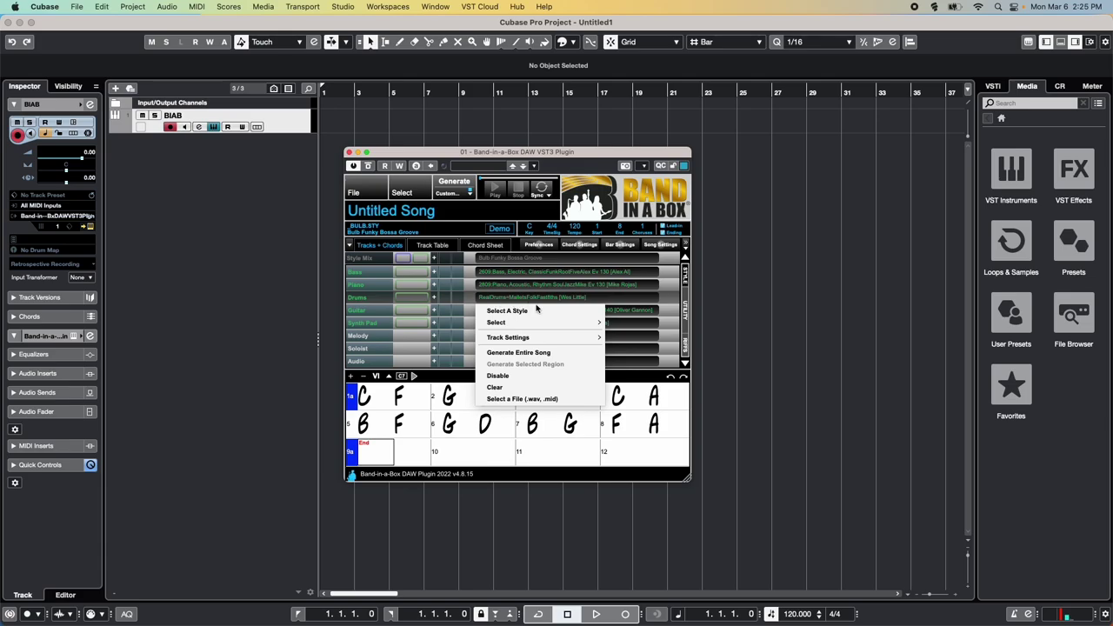
pyautogui.moveTo(571, 324)
pyautogui.click(621, 324)
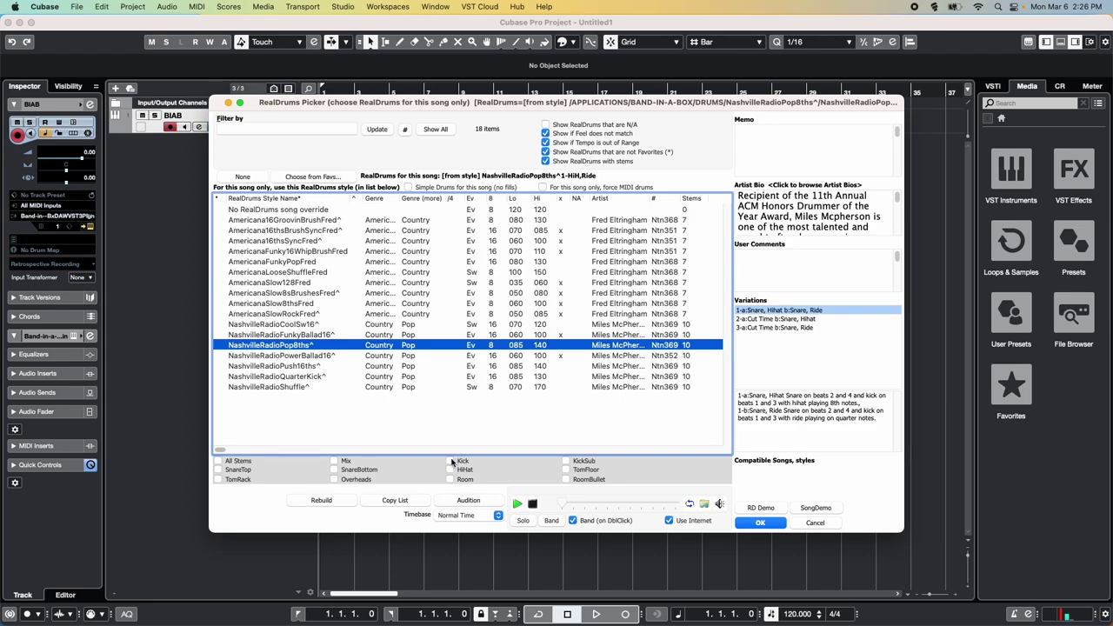
pyautogui.click(450, 460)
pyautogui.click(566, 460)
pyautogui.click(218, 461)
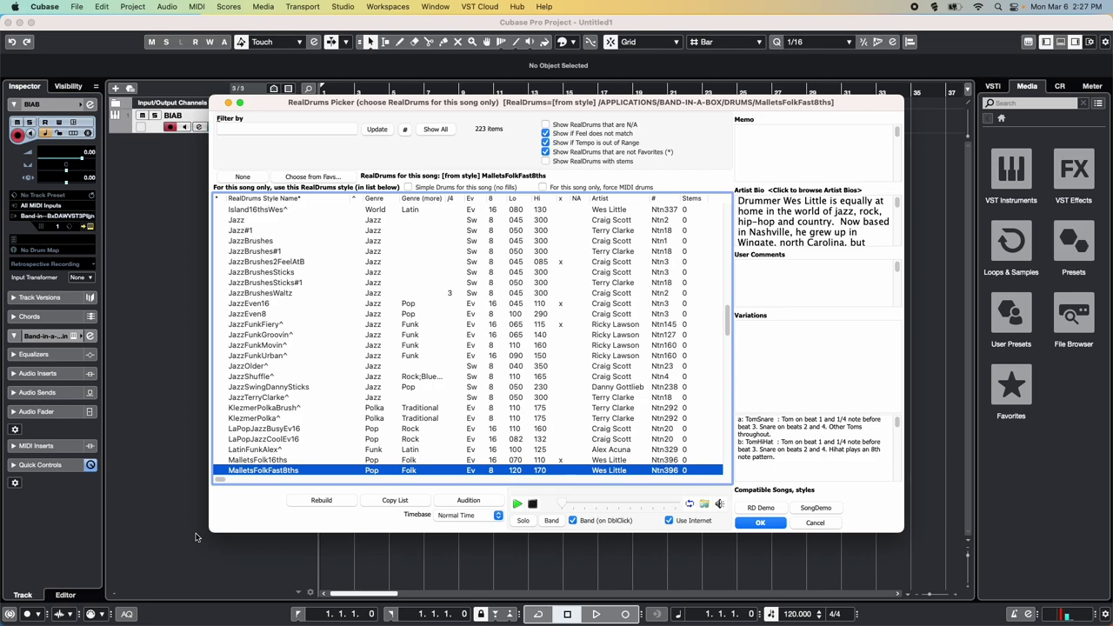
# Step: Filter to stem drums matching feel and tempo, then apply NashvilleRadioPop8ths^ with all stems
pyautogui.click(545, 162)
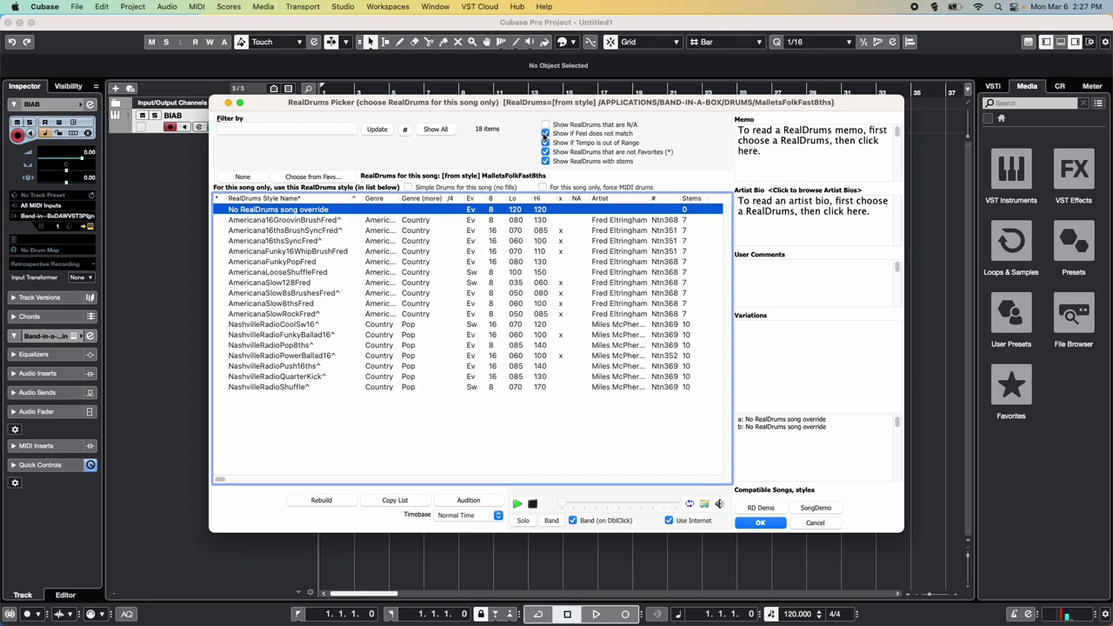
pyautogui.click(545, 134)
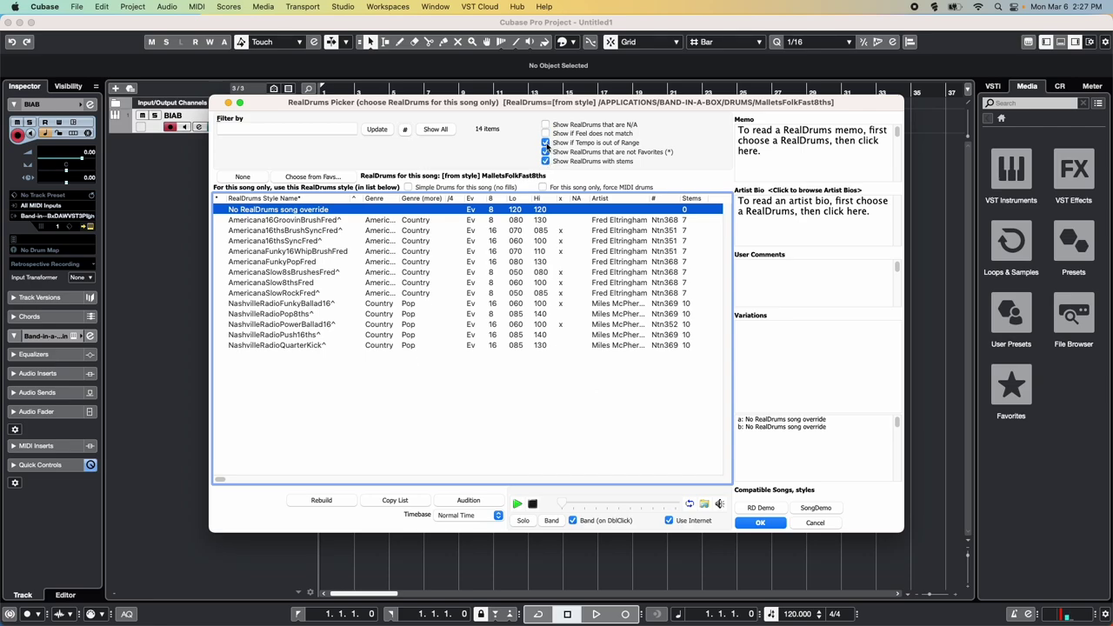
pyautogui.click(545, 142)
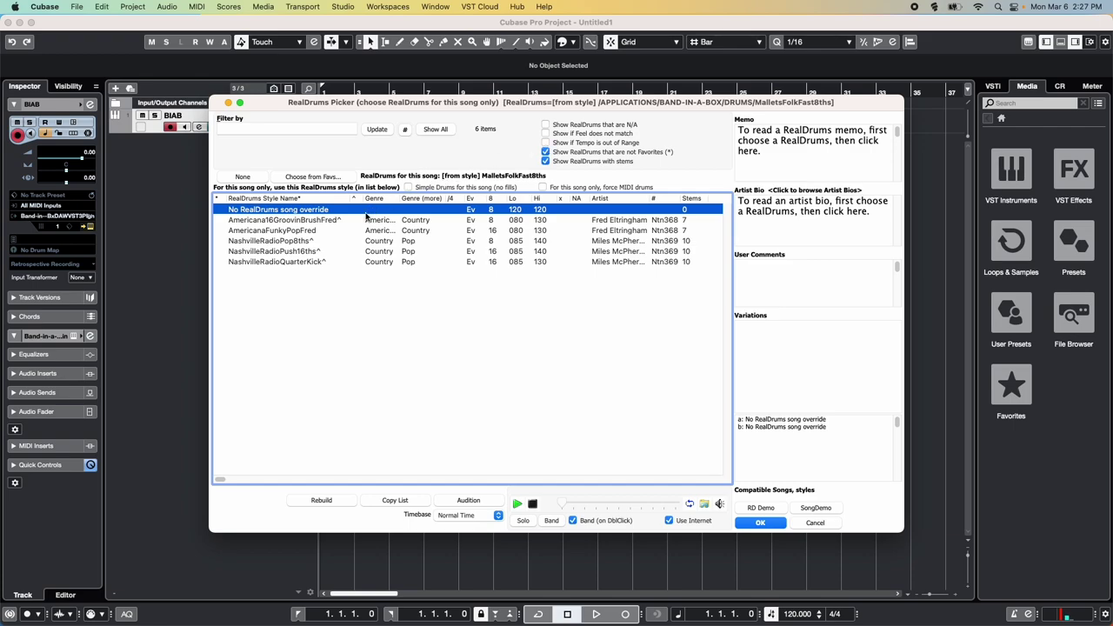
pyautogui.doubleClick(322, 241)
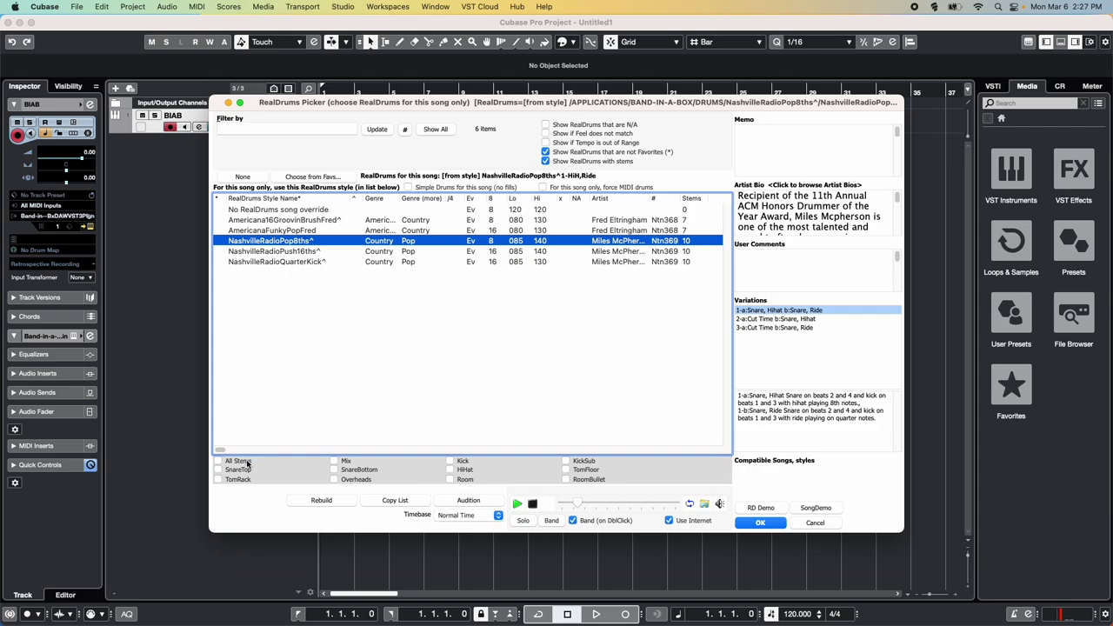
pyautogui.click(219, 461)
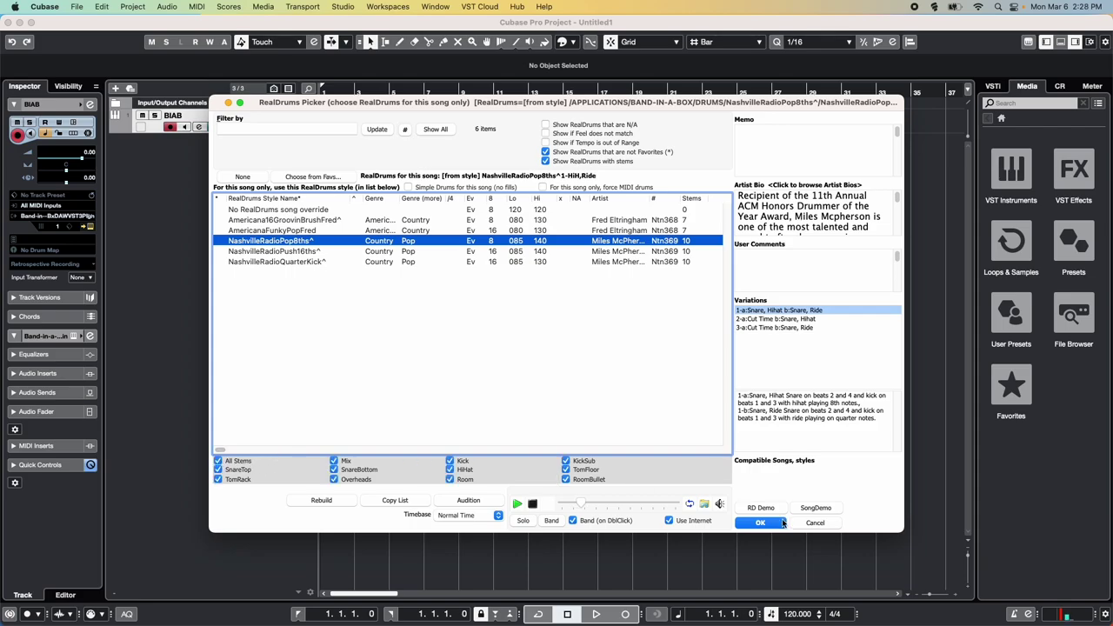
pyautogui.click(759, 522)
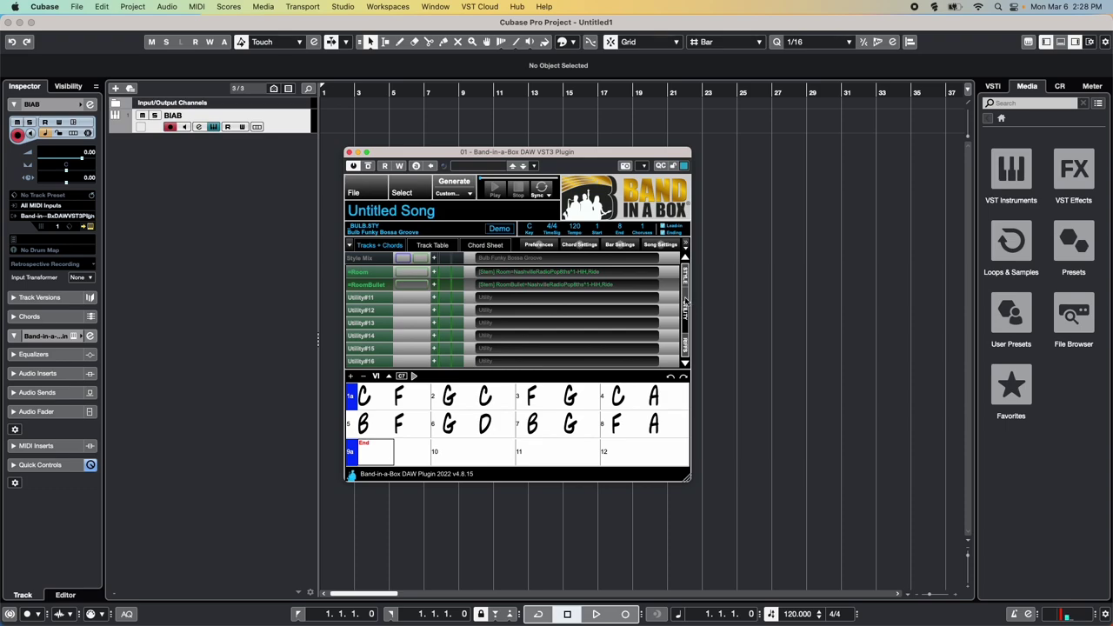
# Step: Keep the song tempo at 130 and set the Cubase project tempo to 130
pyautogui.scroll(3, 686, 298)
pyautogui.scroll(3, 686, 298)
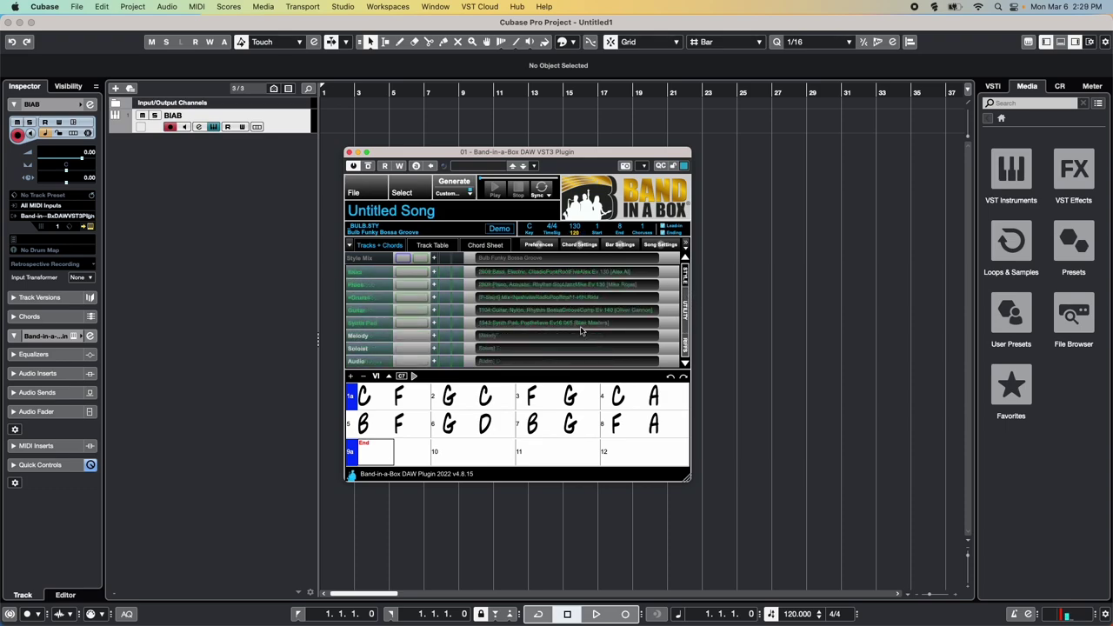
pyautogui.click(583, 234)
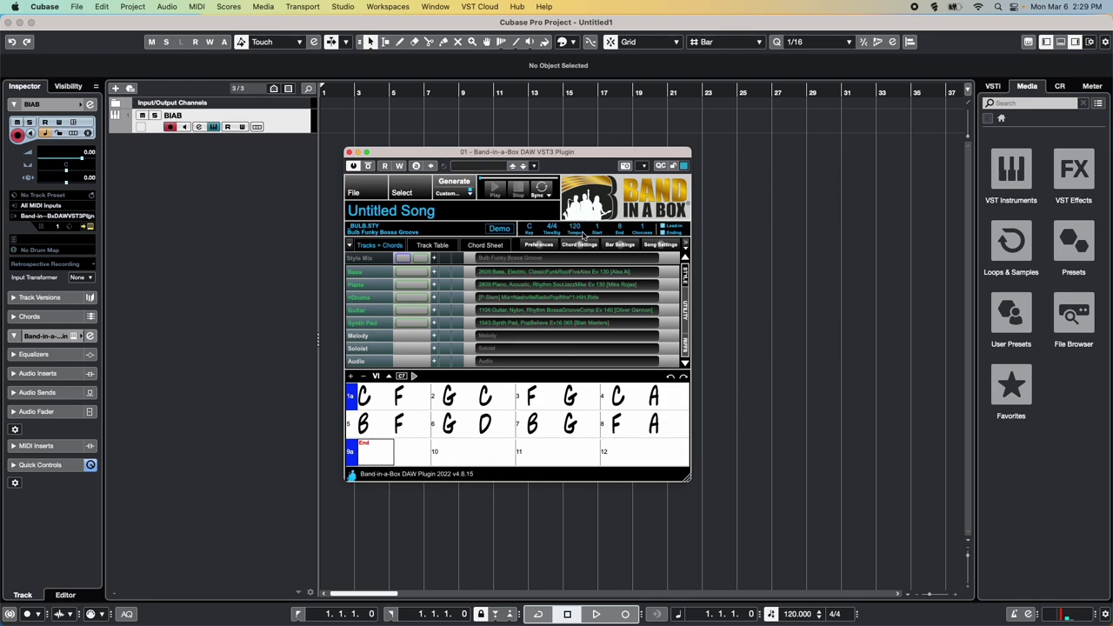
pyautogui.click(584, 235)
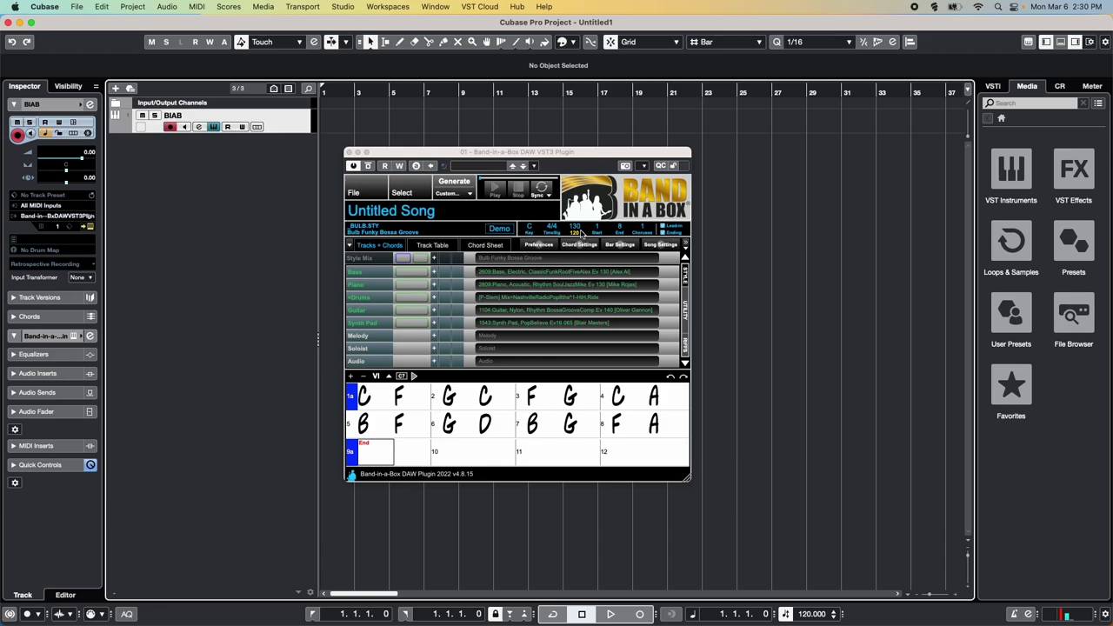
pyautogui.doubleClick(807, 615)
pyautogui.write('130')
pyautogui.press('Return')
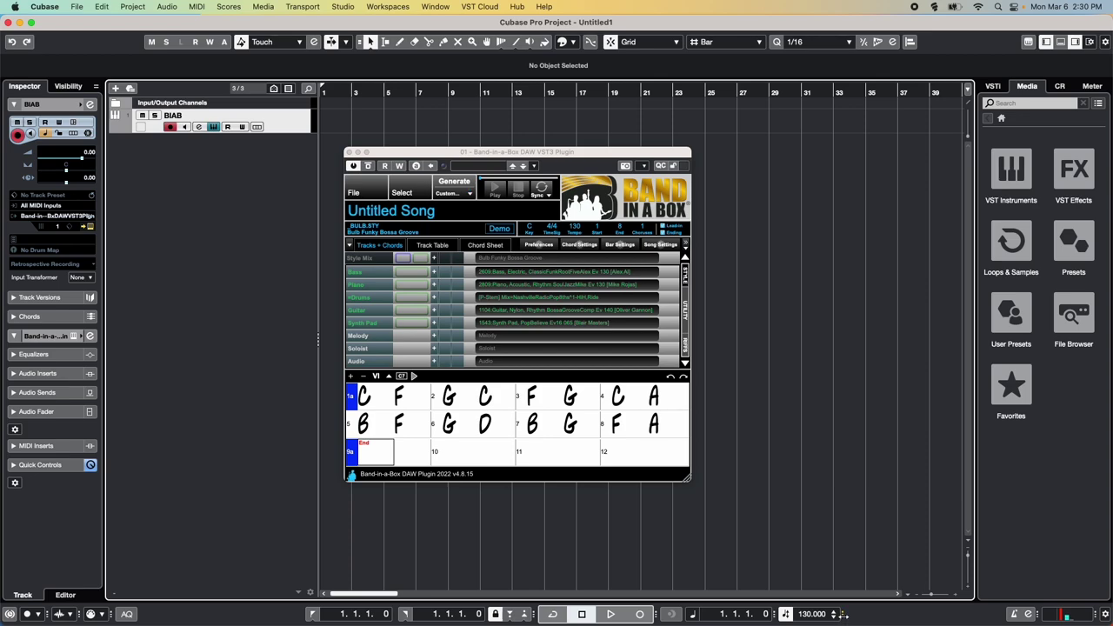
# Step: Check that the project time signature stays at 4/4
pyautogui.click(842, 618)
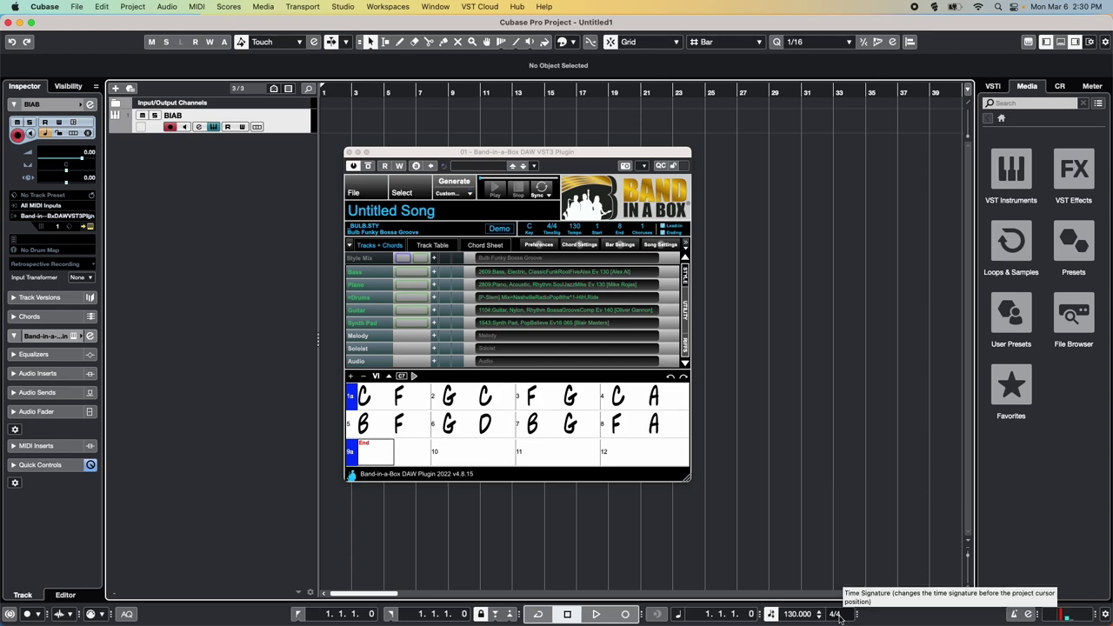
pyautogui.click(836, 613)
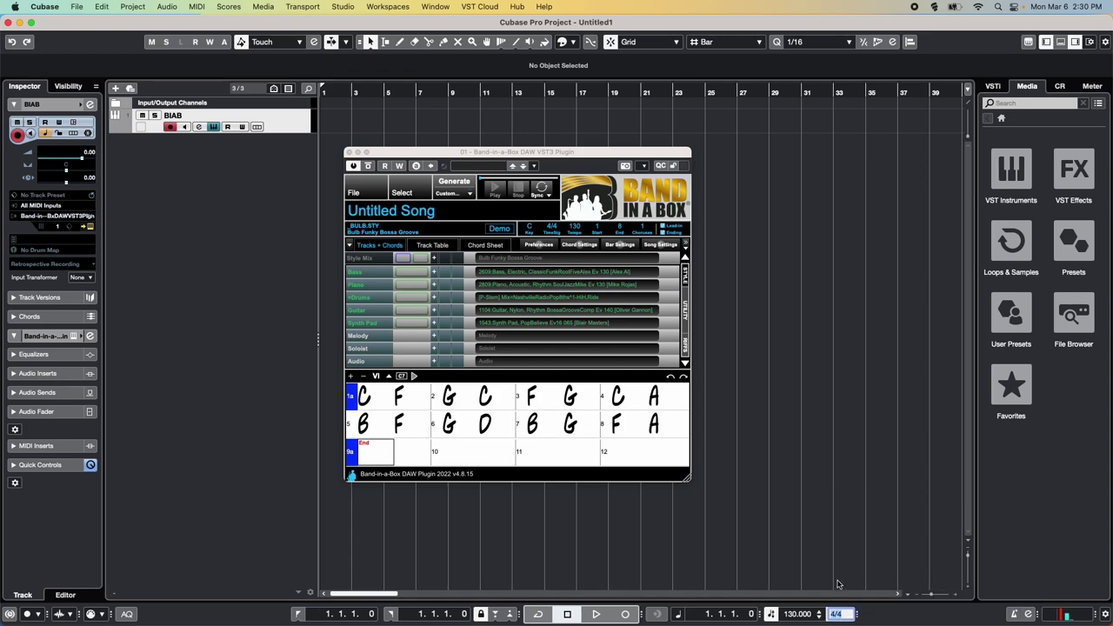
pyautogui.click(474, 157)
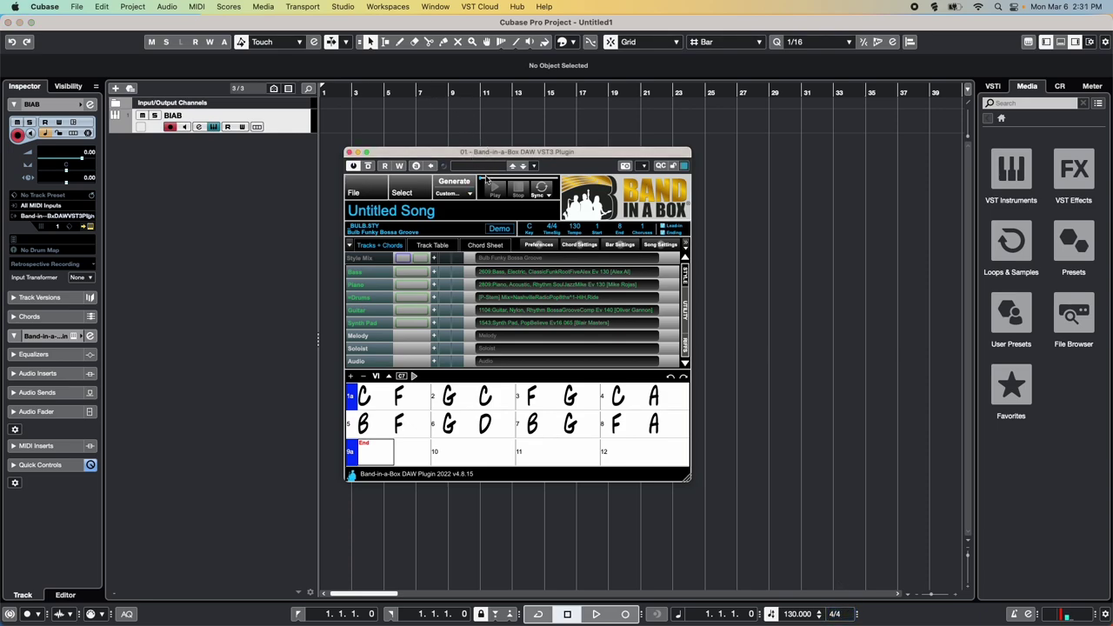
# Step: Generate the song, play it through, then replay it from bar 7 and stop
pyautogui.click(463, 185)
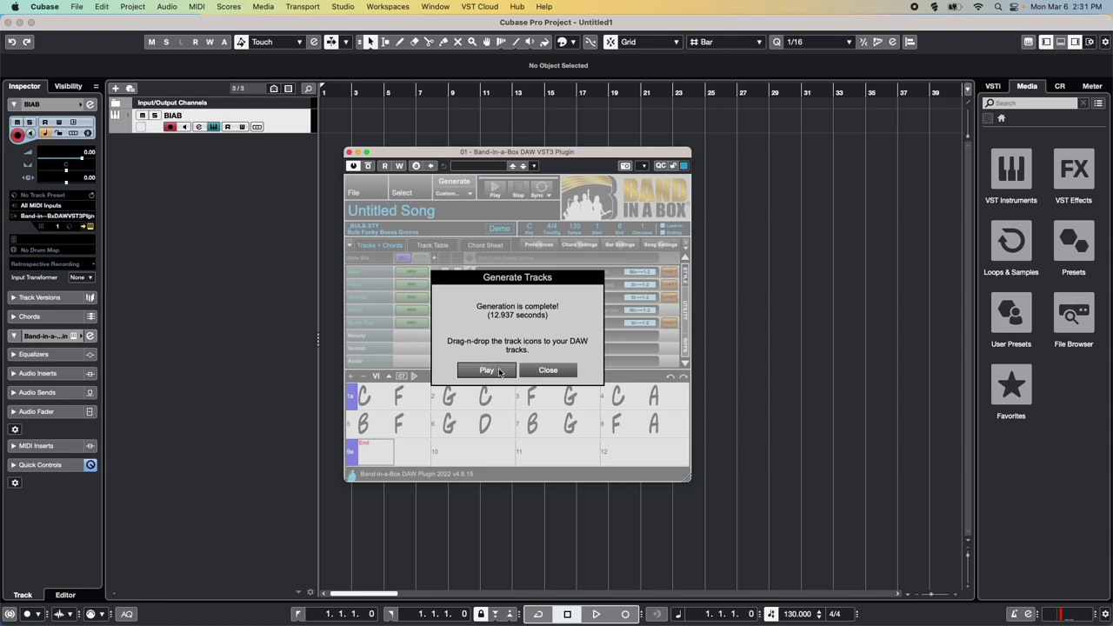
pyautogui.click(487, 370)
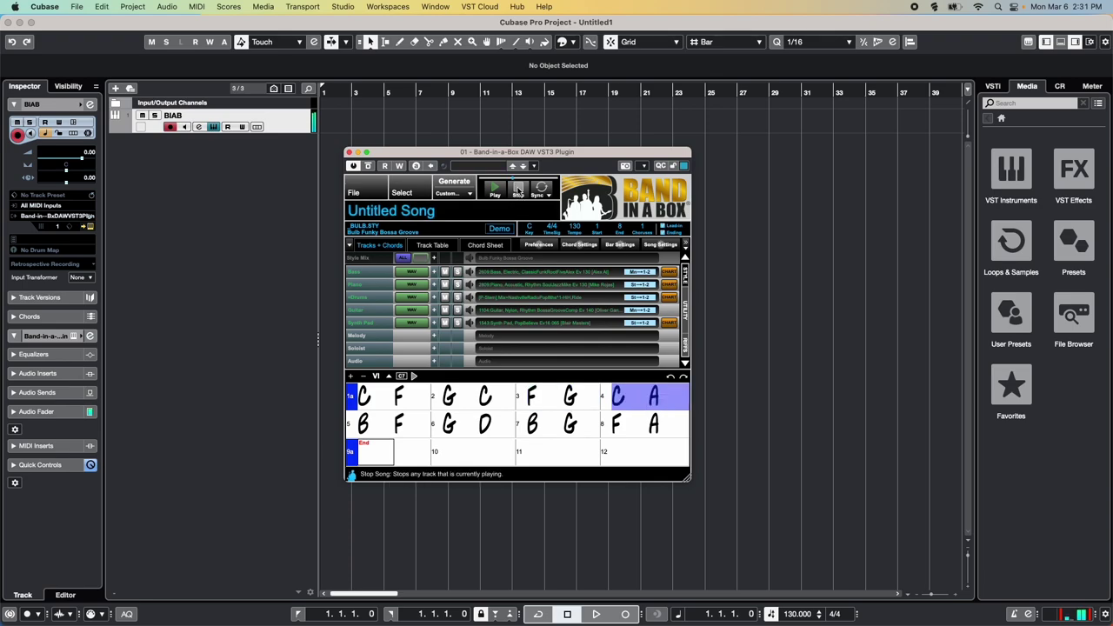
pyautogui.click(516, 189)
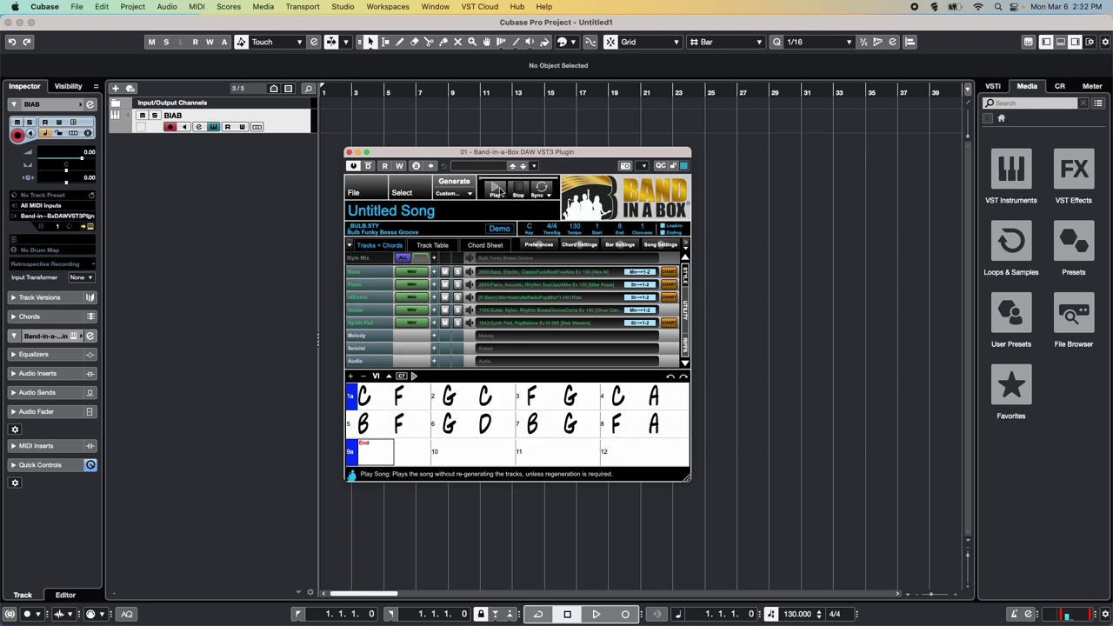
pyautogui.doubleClick(539, 422)
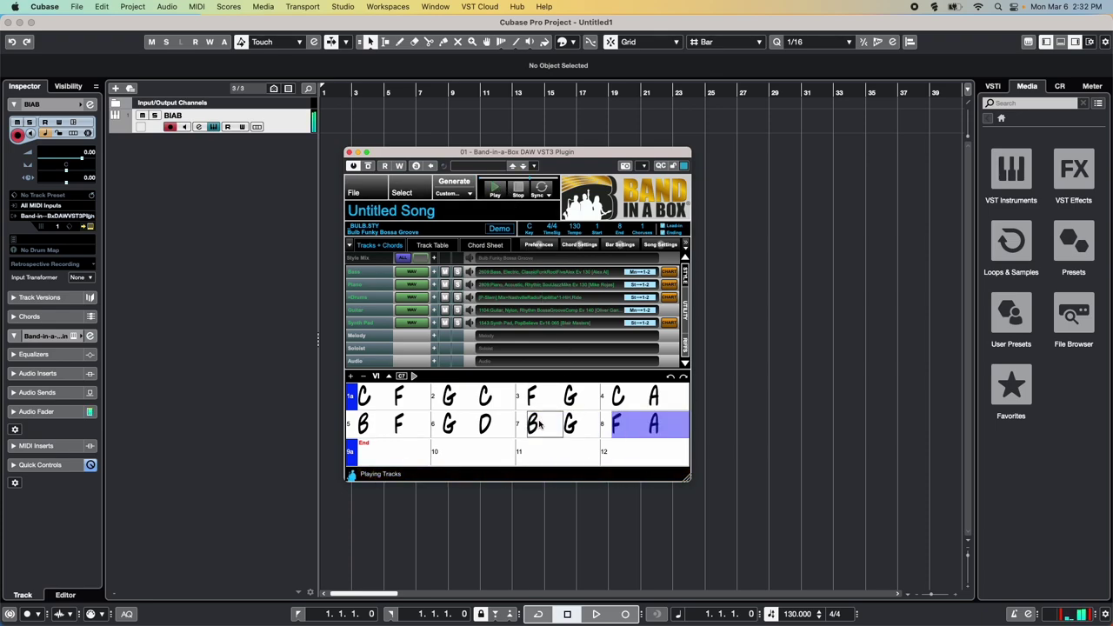
pyautogui.click(518, 188)
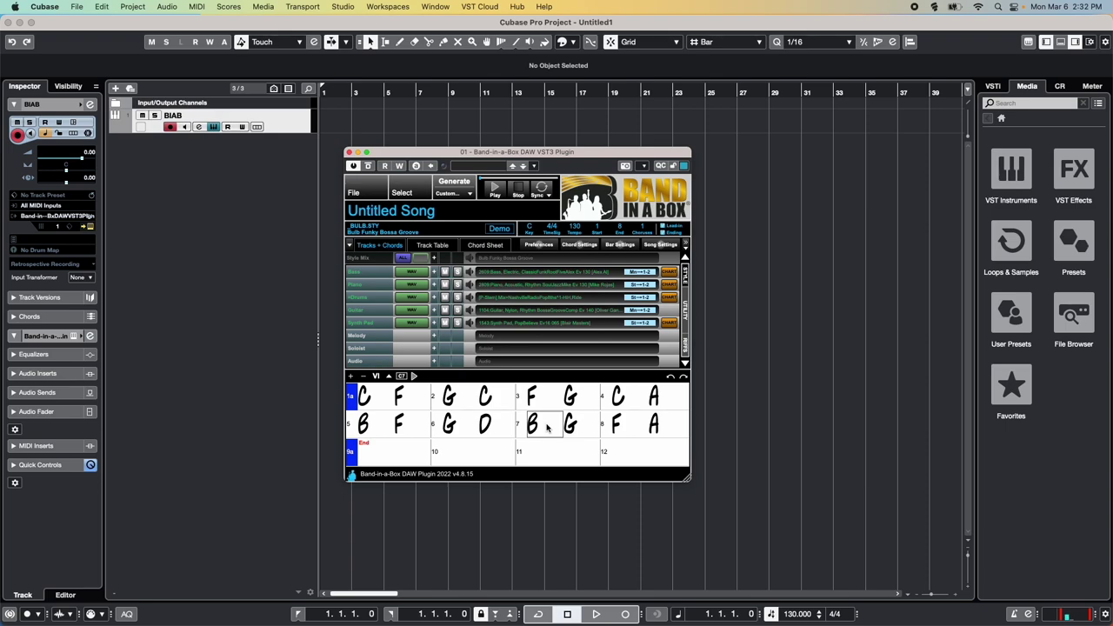
# Step: Filter RealTracks by 'bossa sax' and put Sax, Alto, Bossa Ev 140 on the Soloist track
pyautogui.click(547, 427)
pyautogui.click(502, 347)
pyautogui.moveTo(587, 362)
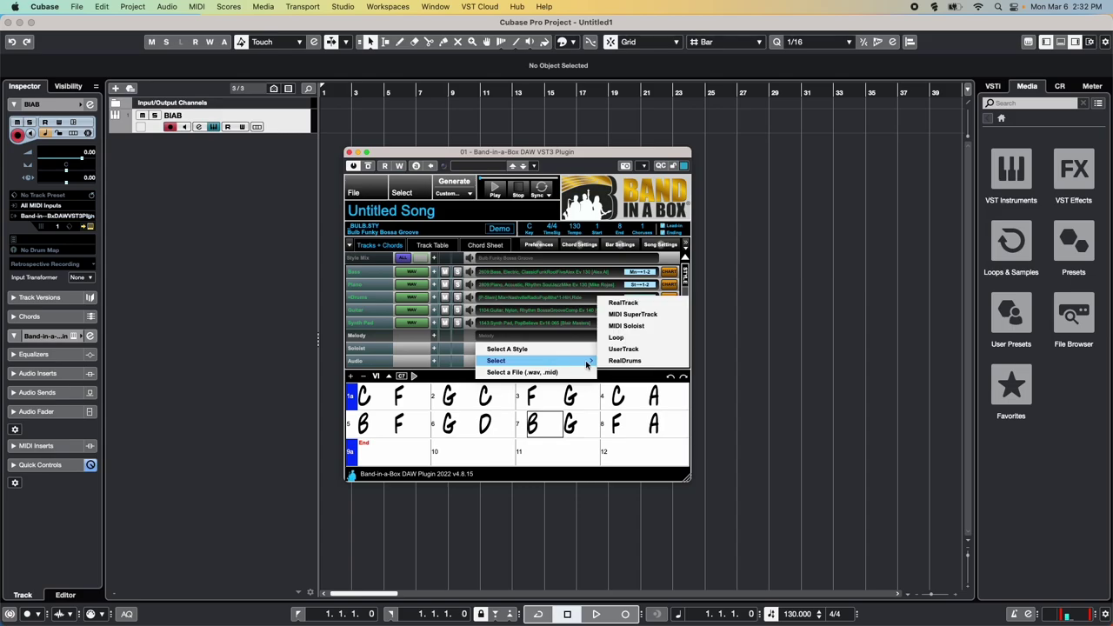
pyautogui.click(637, 304)
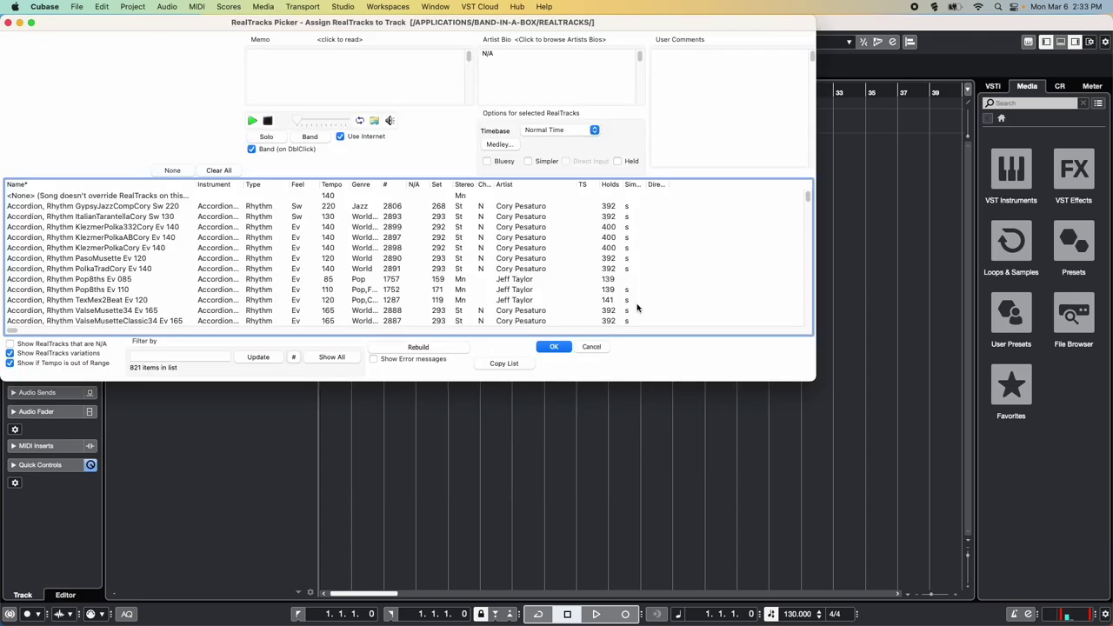
pyautogui.click(144, 356)
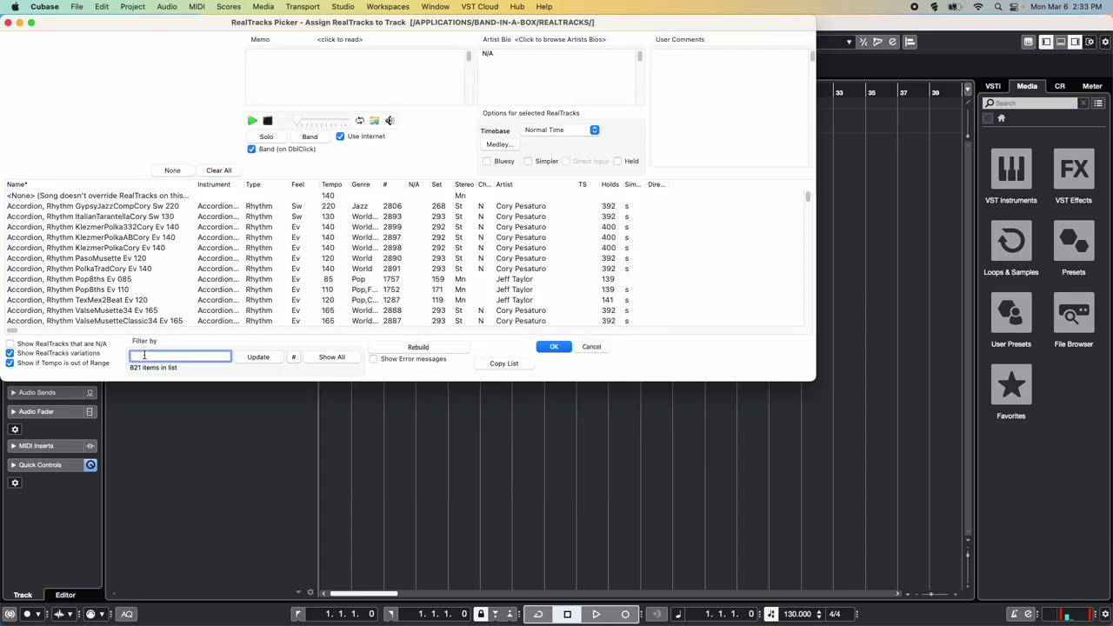
pyautogui.write('bossa sax')
pyautogui.press('Return')
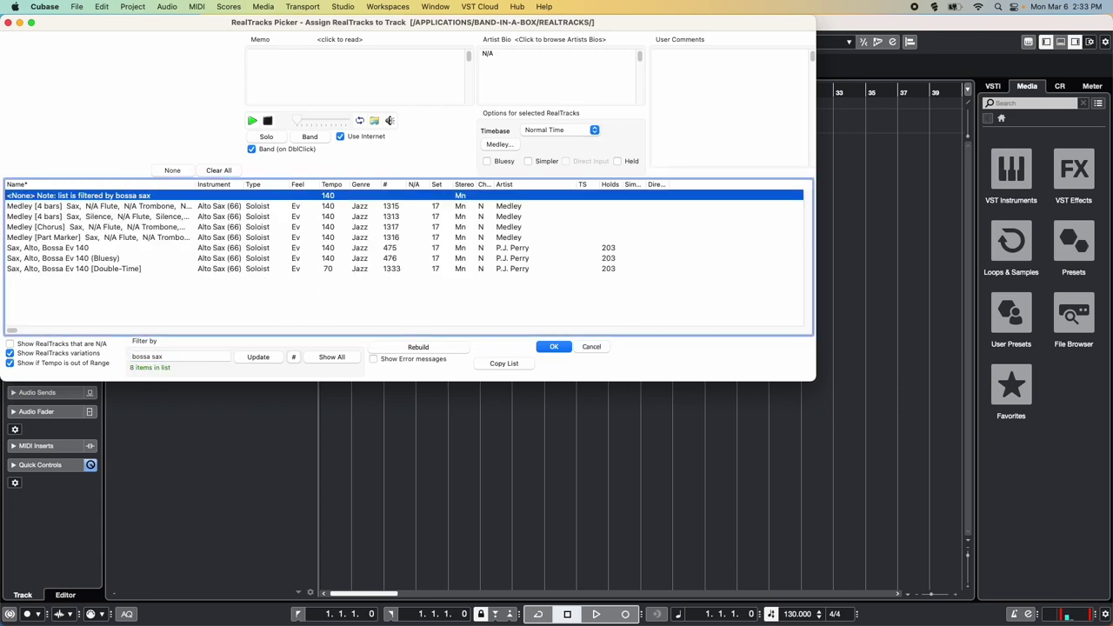
pyautogui.click(88, 250)
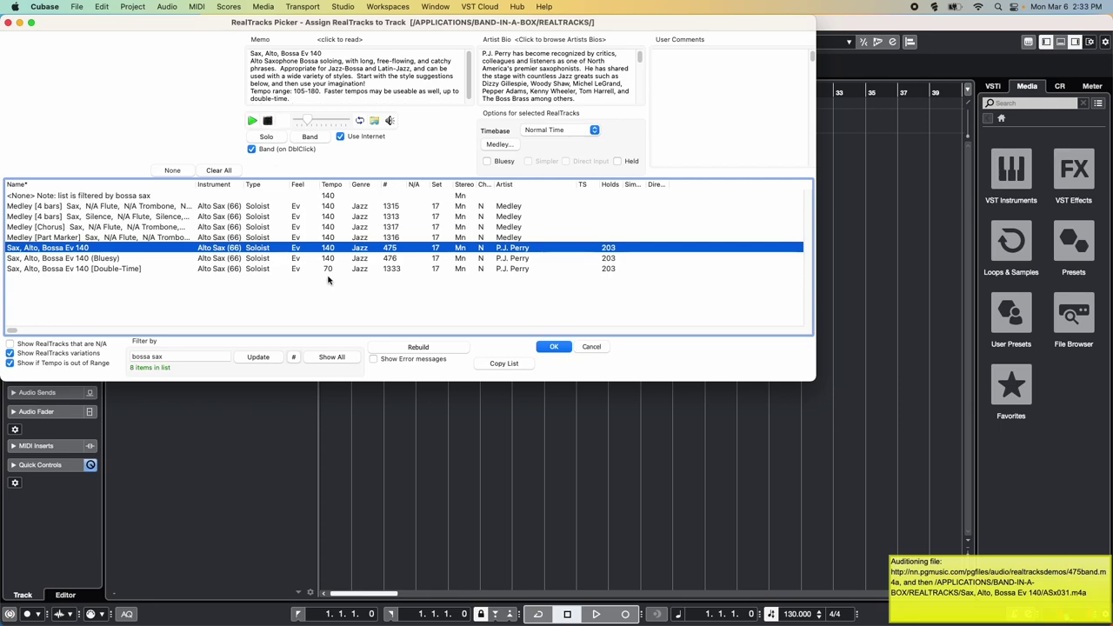
pyautogui.click(566, 349)
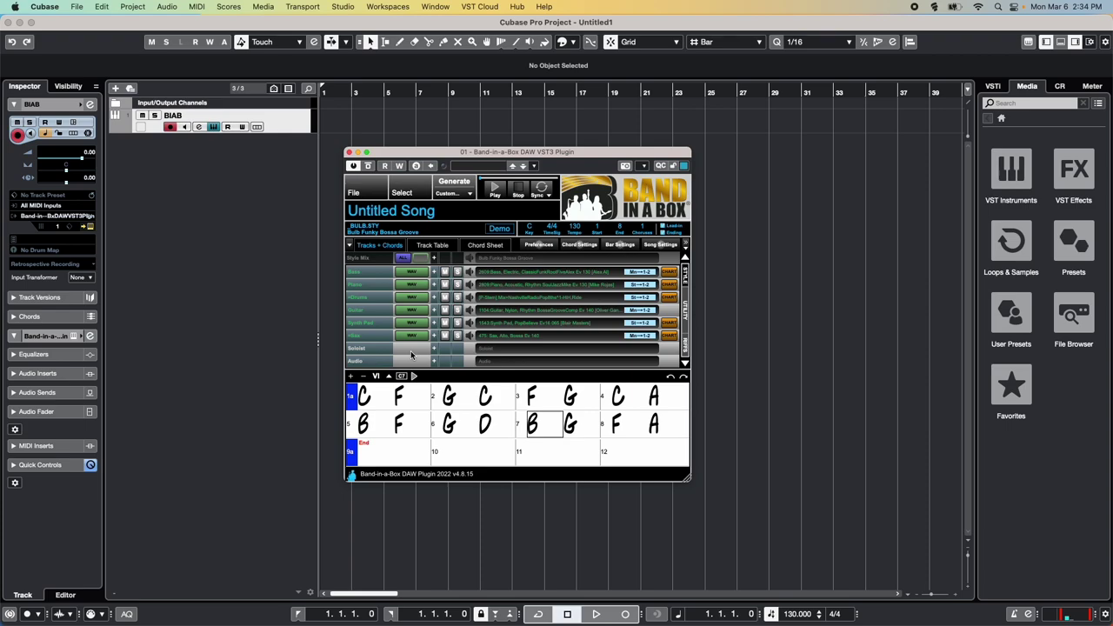
# Step: Drag all generated Band-in-a-Box audio into Cubase's track list below the BIAB track
pyautogui.moveTo(414, 273); pyautogui.dragTo(194, 159)
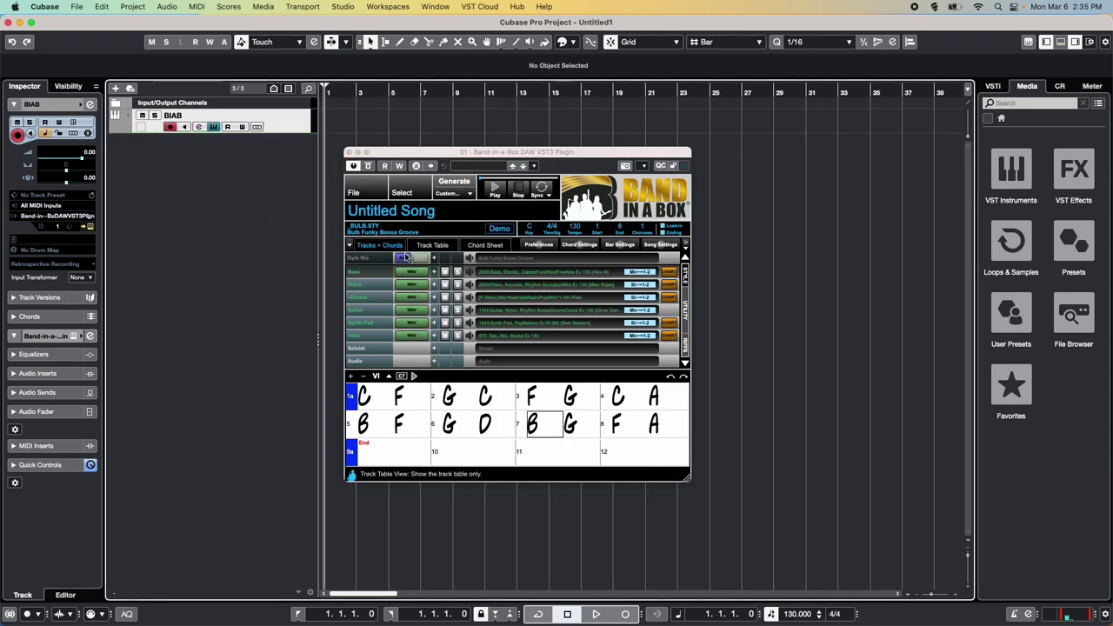
pyautogui.moveTo(402, 258); pyautogui.dragTo(258, 194)
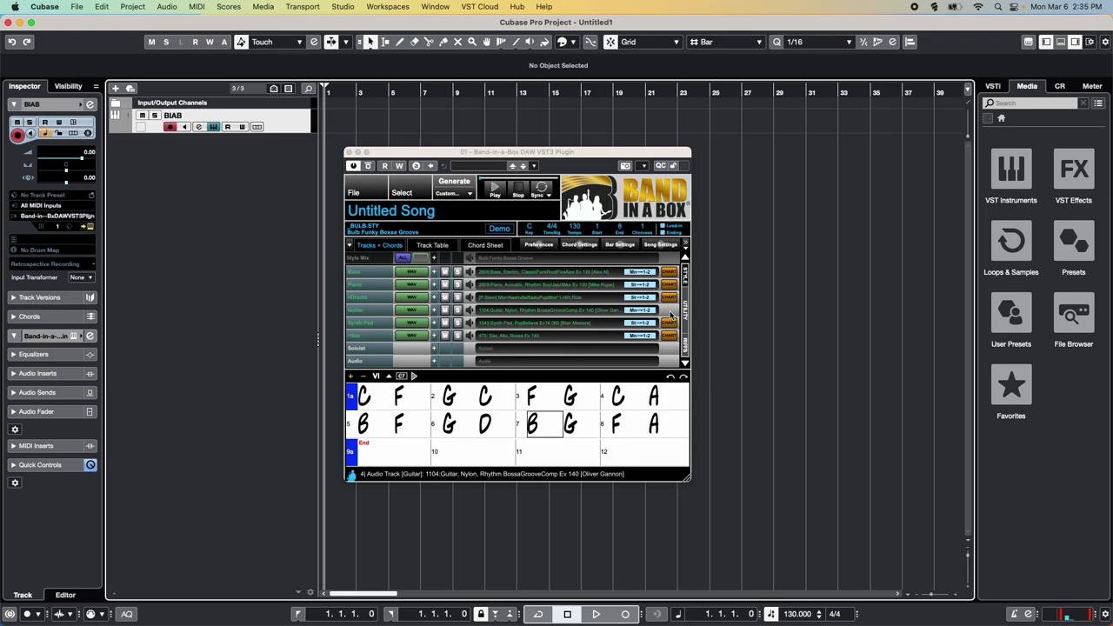
pyautogui.moveTo(402, 258); pyautogui.dragTo(250, 186)
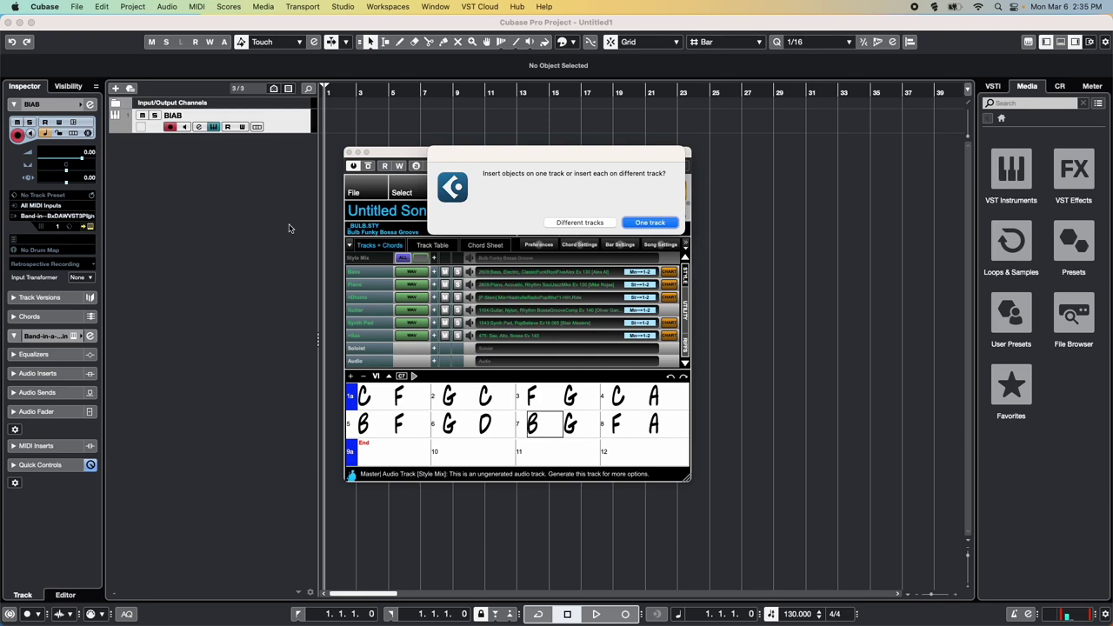
# Step: Import the stems onto separate tracks, copying the files into the project folder
pyautogui.click(567, 224)
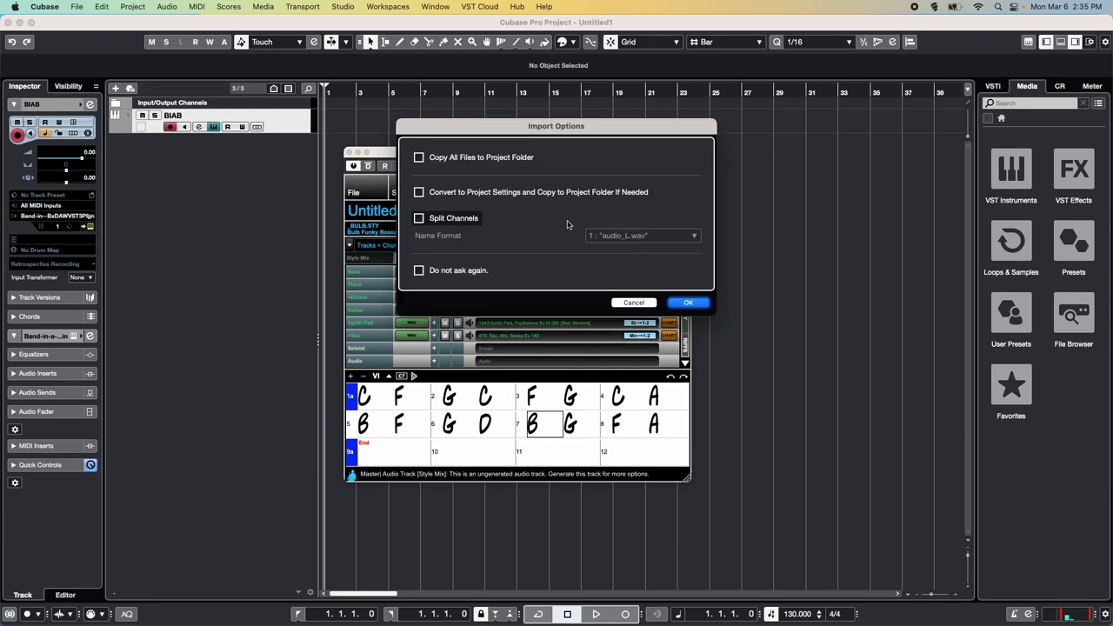
pyautogui.click(456, 158)
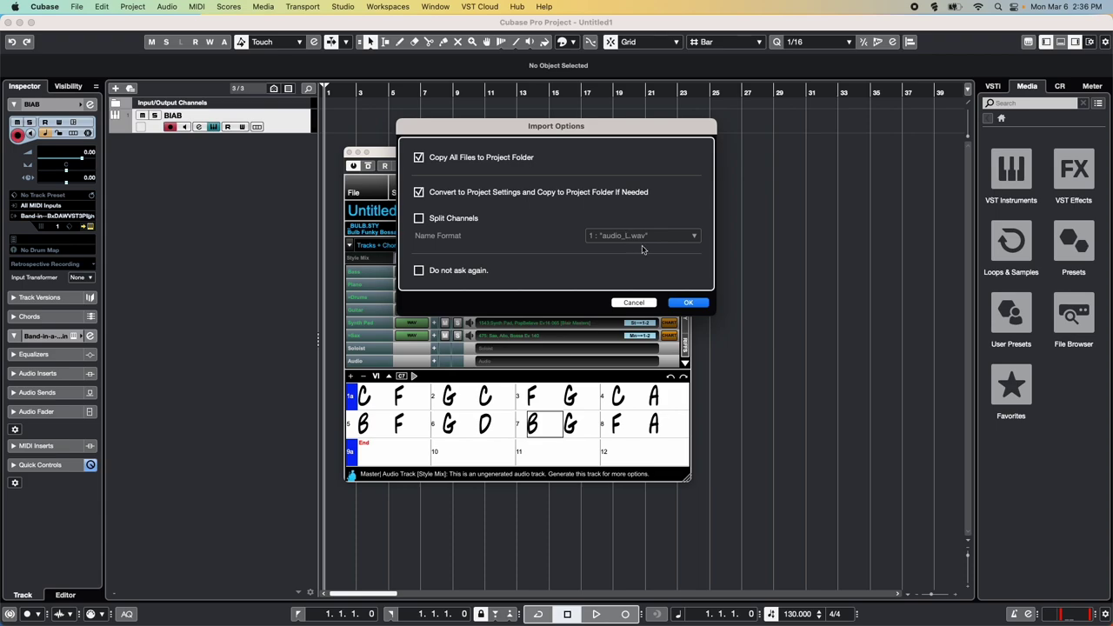
pyautogui.click(698, 302)
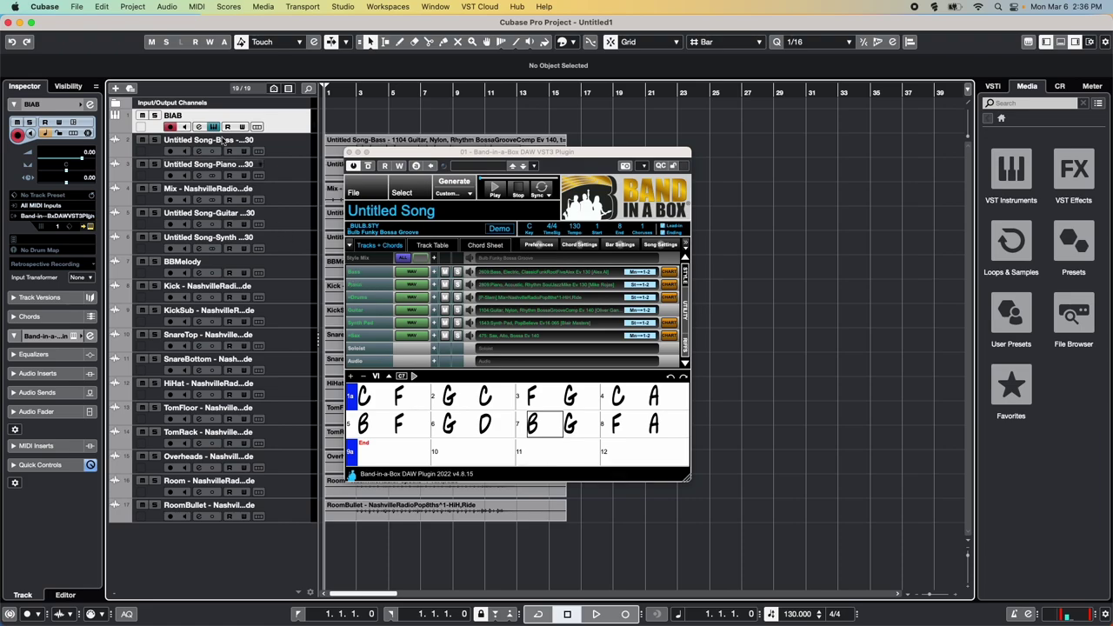
# Step: Drag the Band-in-a-Box window to the right to reveal the imported stem waveforms
pyautogui.moveTo(402, 154); pyautogui.dragTo(732, 168)
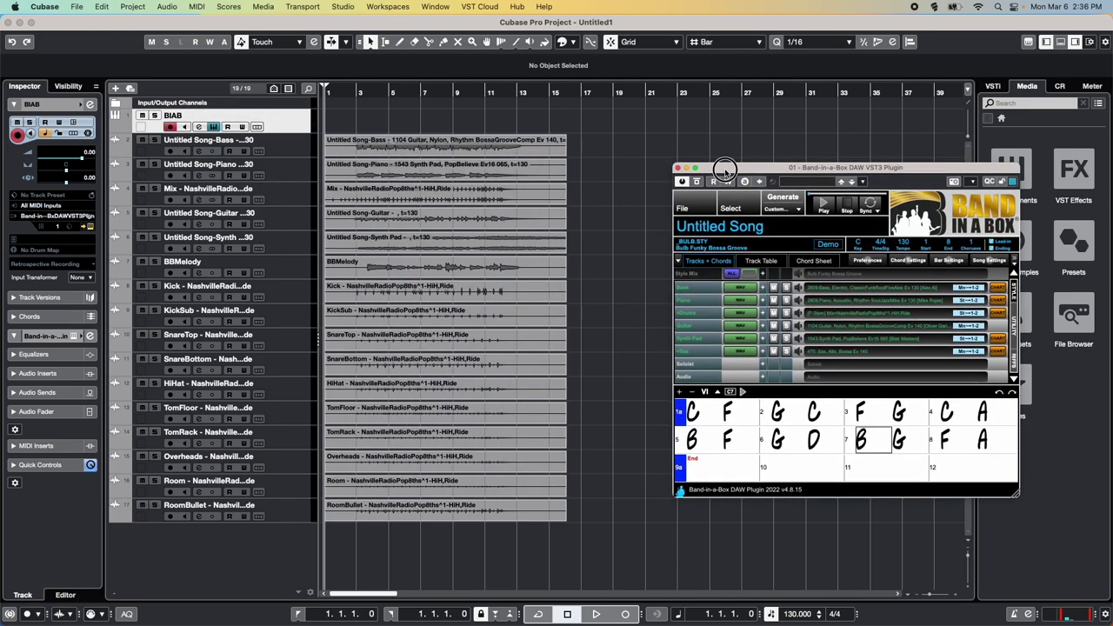